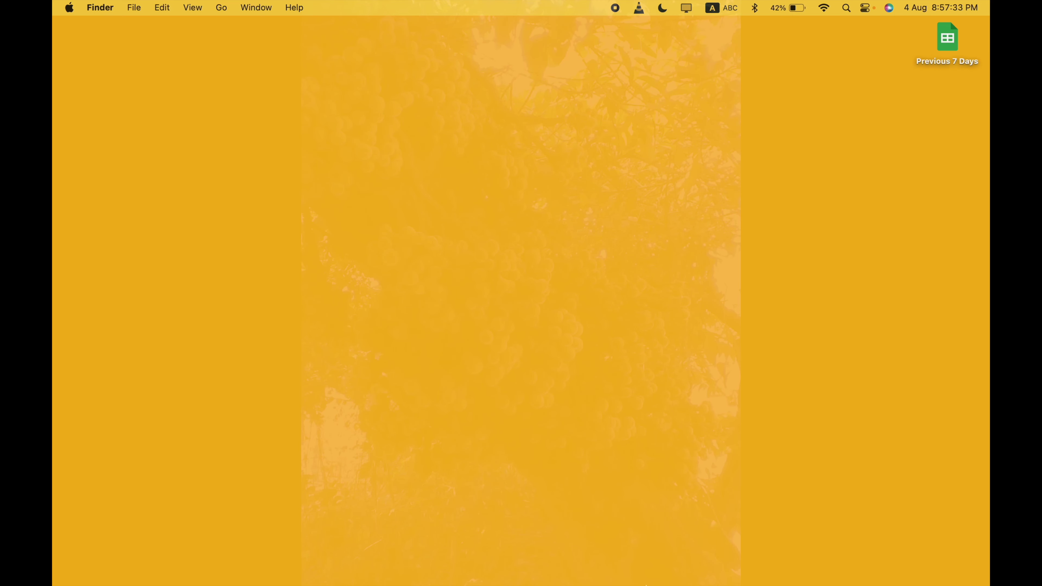
Step: Open Google Sheets from the Google home page in Safari and open the spreadsheet 07112023
{"action": "mouse_move", "coordinate": [657, 585]}
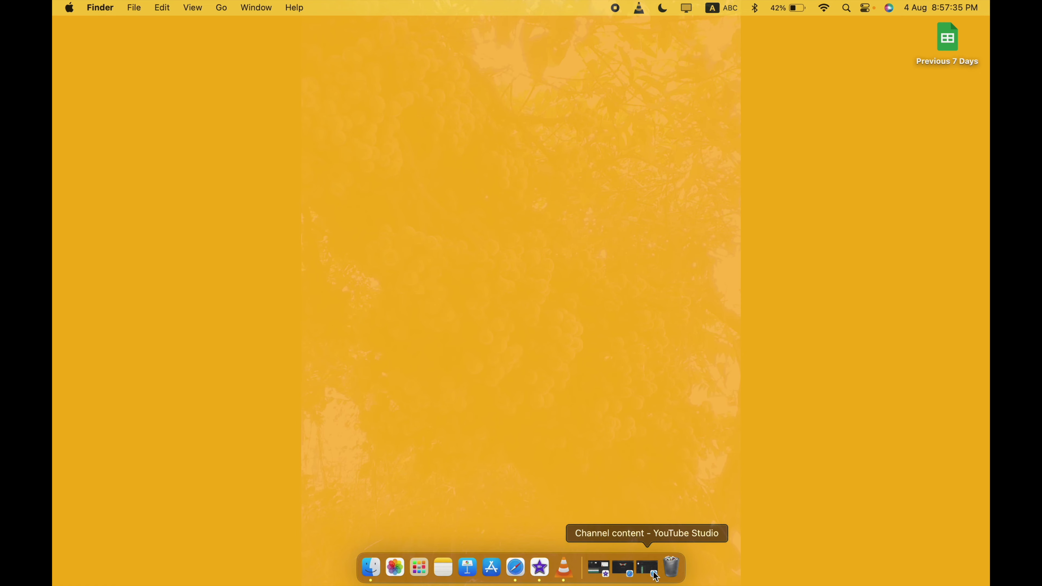
{"action": "left_click", "coordinate": [624, 571]}
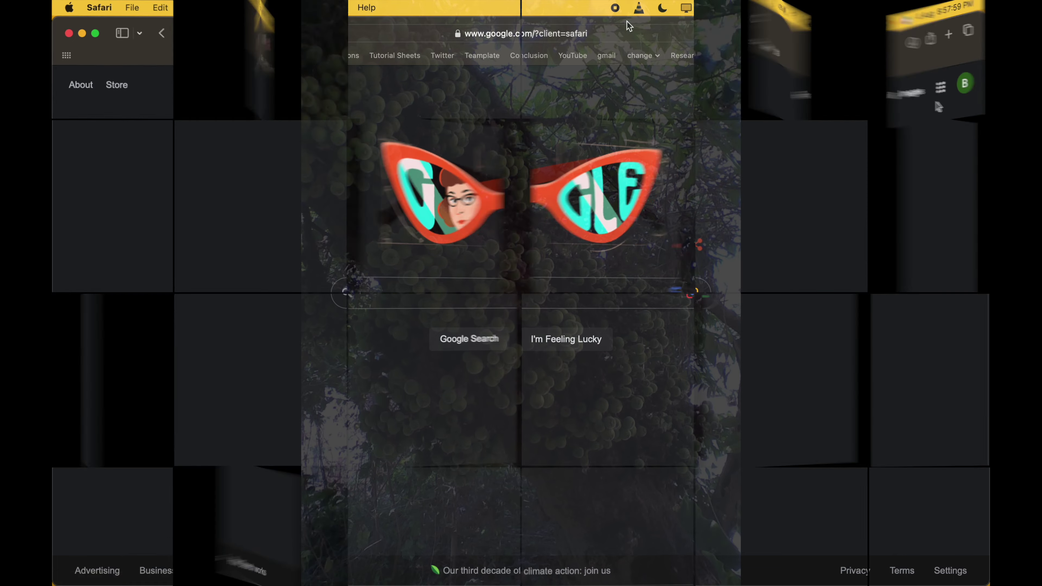
{"action": "left_click", "coordinate": [936, 93]}
{"action": "scroll", "coordinate": [912, 271], "scroll_direction": "down", "scroll_amount": 5}
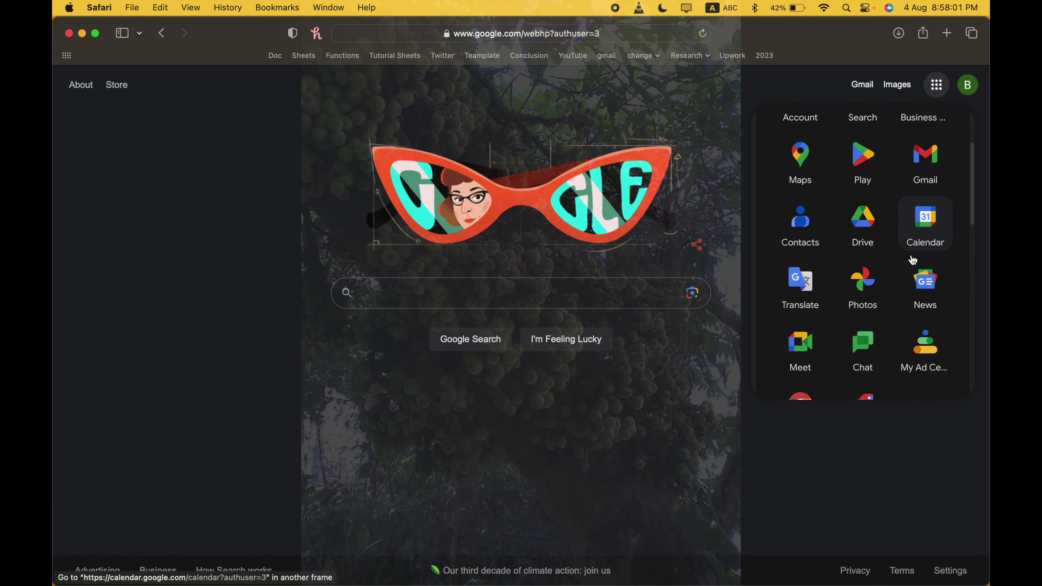
{"action": "scroll", "coordinate": [911, 259], "scroll_direction": "down", "scroll_amount": 3}
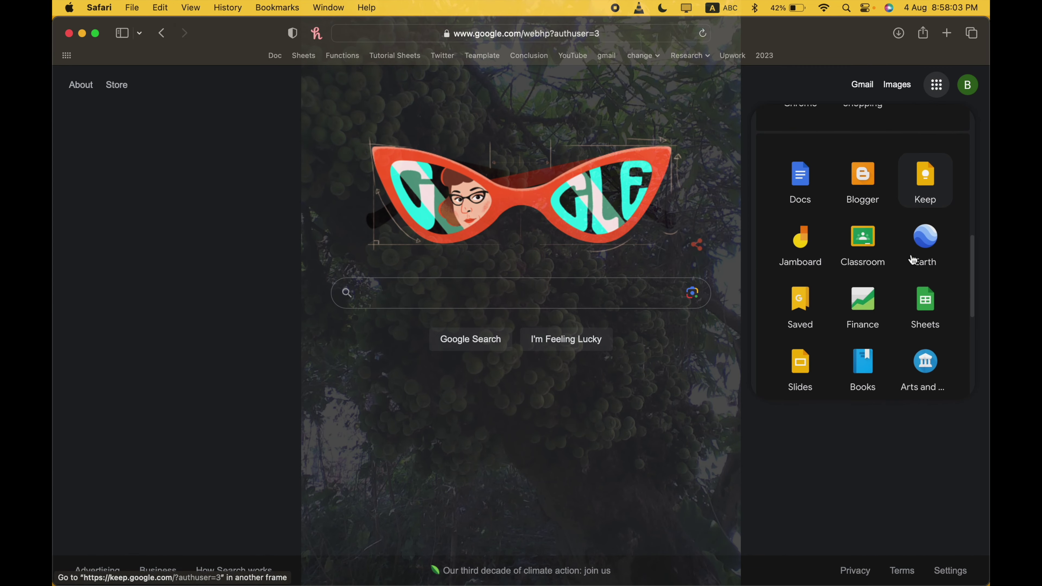
{"action": "left_click", "coordinate": [926, 294]}
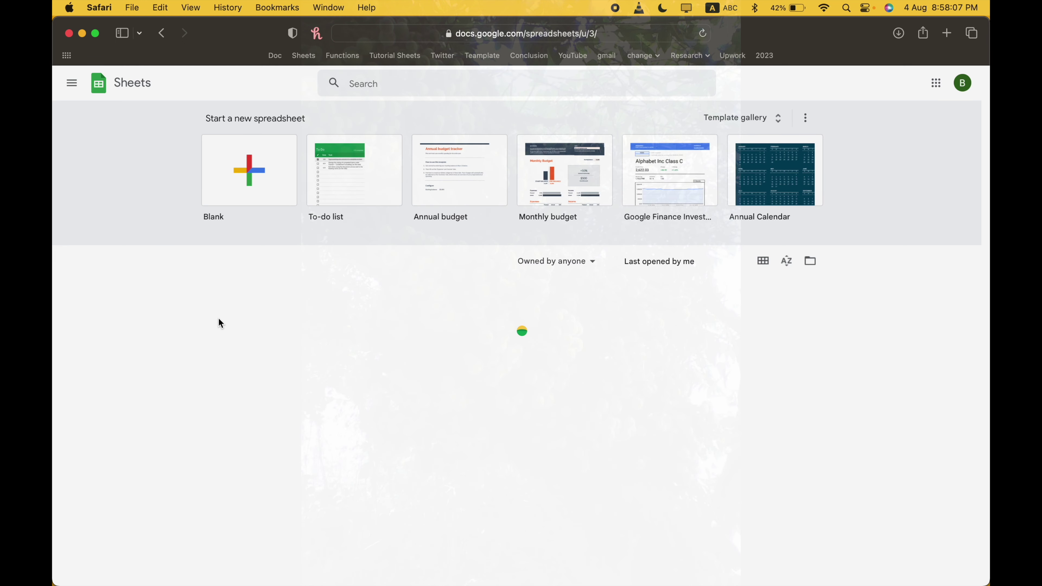
{"action": "left_click", "coordinate": [210, 293]}
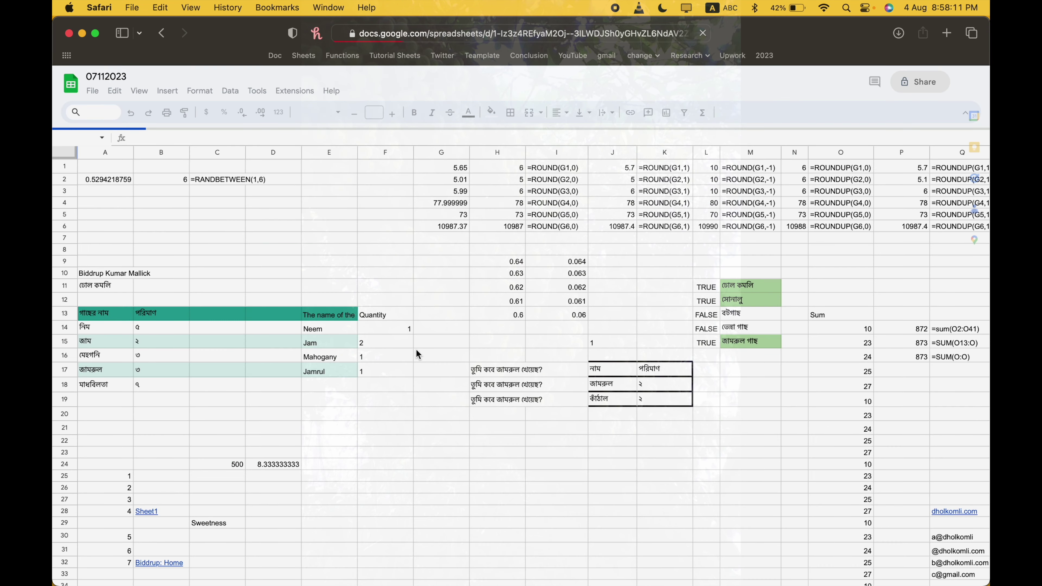
Step: Enter the numbers 18, 79, 67 and 14 down cells P271 to P274 on Sheet1
{"action": "scroll", "coordinate": [416, 349], "scroll_direction": "down", "scroll_amount": 2}
{"action": "scroll", "coordinate": [416, 349], "scroll_direction": "right", "scroll_amount": 1}
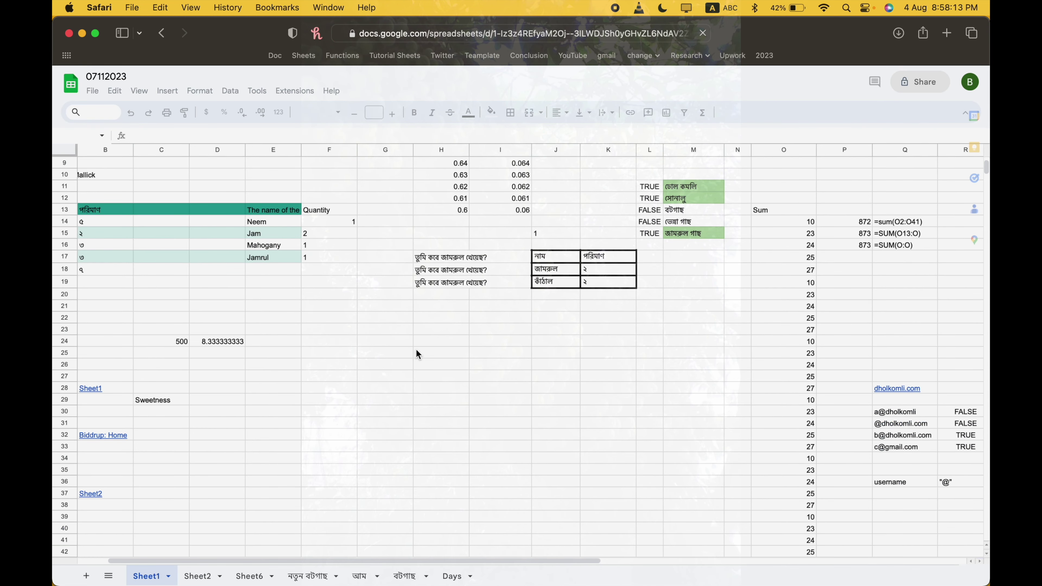
{"action": "scroll", "coordinate": [422, 357], "scroll_direction": "down", "scroll_amount": 20}
{"action": "scroll", "coordinate": [422, 357], "scroll_direction": "right", "scroll_amount": 2}
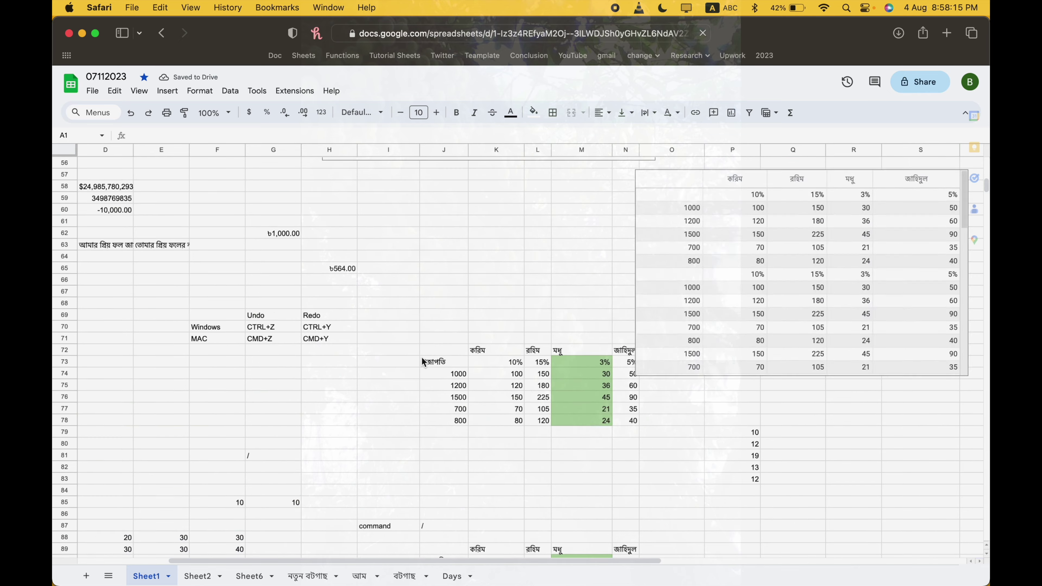
{"action": "scroll", "coordinate": [423, 359], "scroll_direction": "down", "scroll_amount": 20}
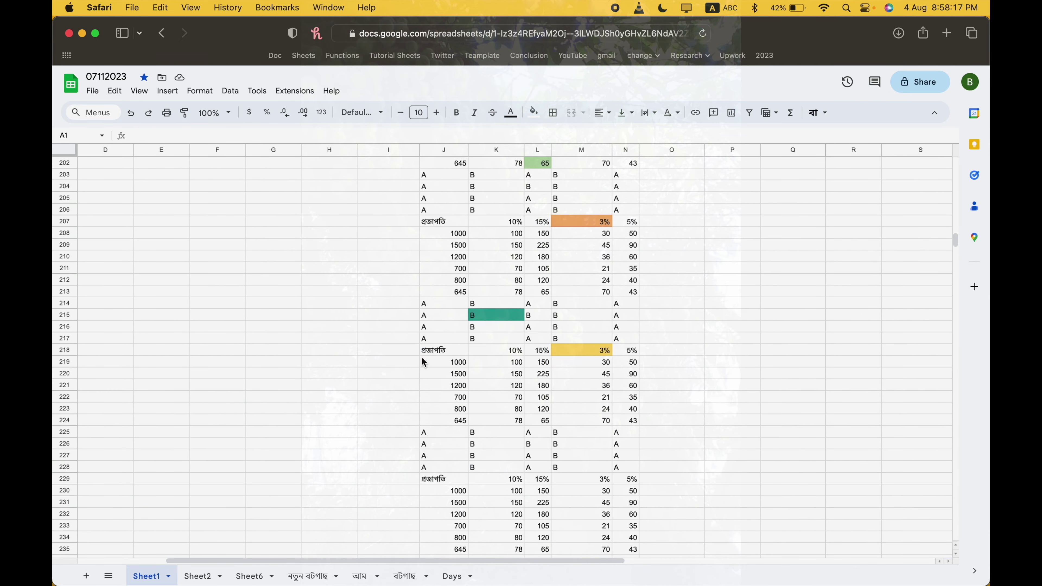
{"action": "scroll", "coordinate": [422, 359], "scroll_direction": "down", "scroll_amount": 12}
{"action": "scroll", "coordinate": [422, 359], "scroll_direction": "right", "scroll_amount": 3}
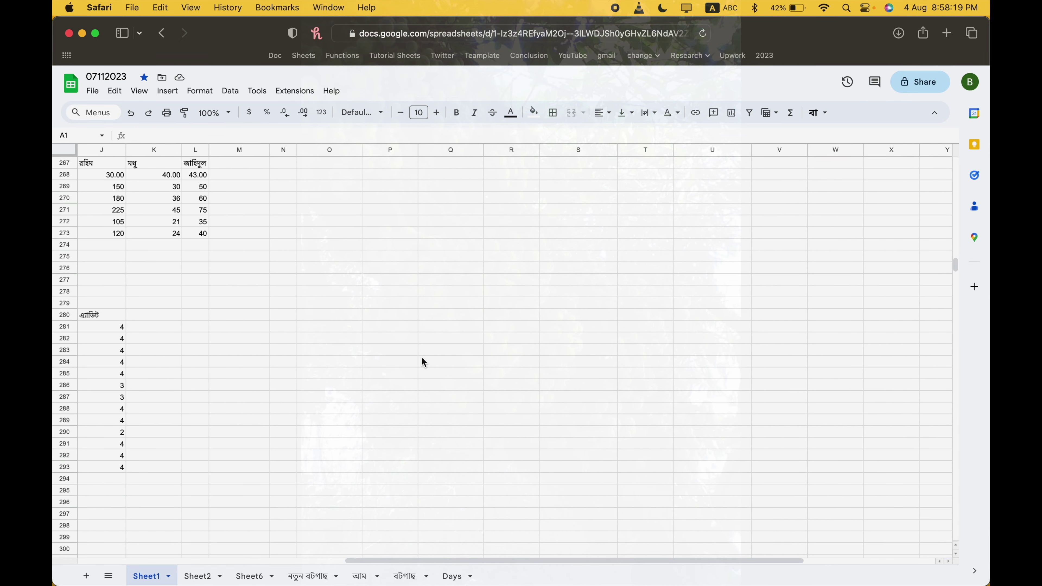
{"action": "scroll", "coordinate": [422, 357], "scroll_direction": "up", "scroll_amount": 1}
{"action": "scroll", "coordinate": [422, 356], "scroll_direction": "right", "scroll_amount": 1}
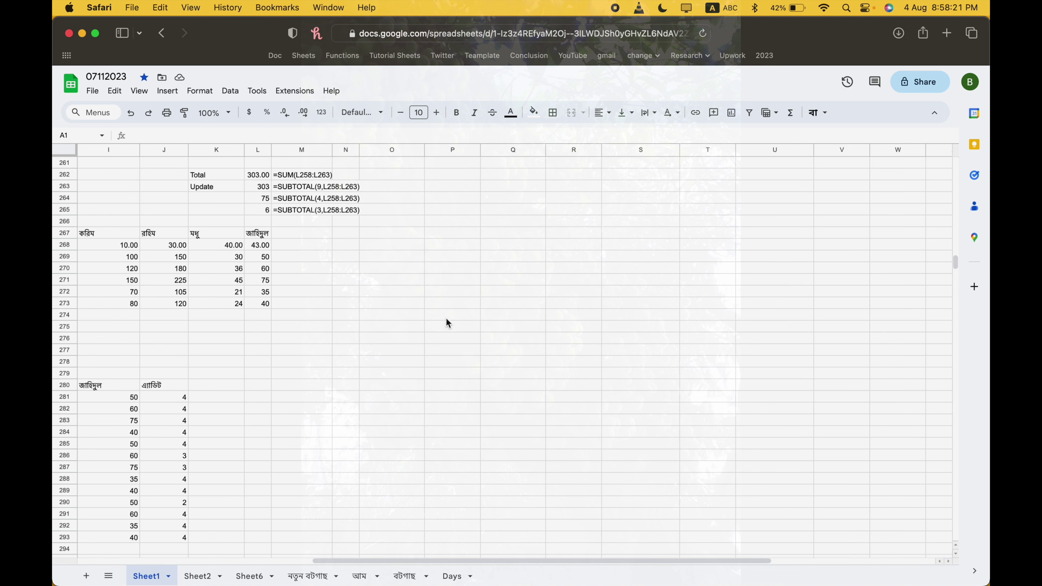
{"action": "left_click", "coordinate": [454, 287]}
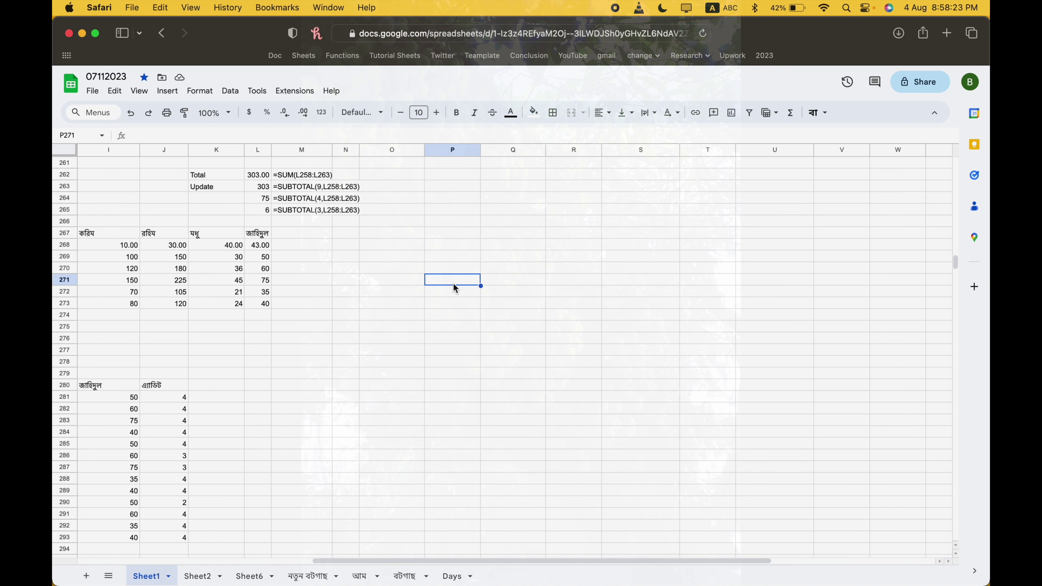
{"action": "type", "text": "18"}
{"action": "key", "text": "Return"}
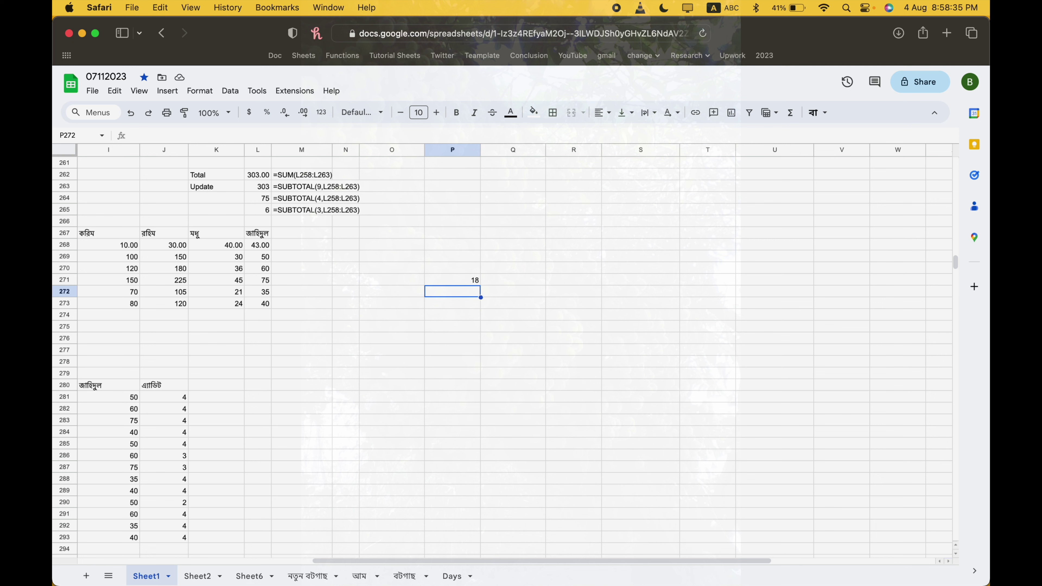
{"action": "type", "text": "79"}
{"action": "key", "text": "Return"}
{"action": "type", "text": "67"}
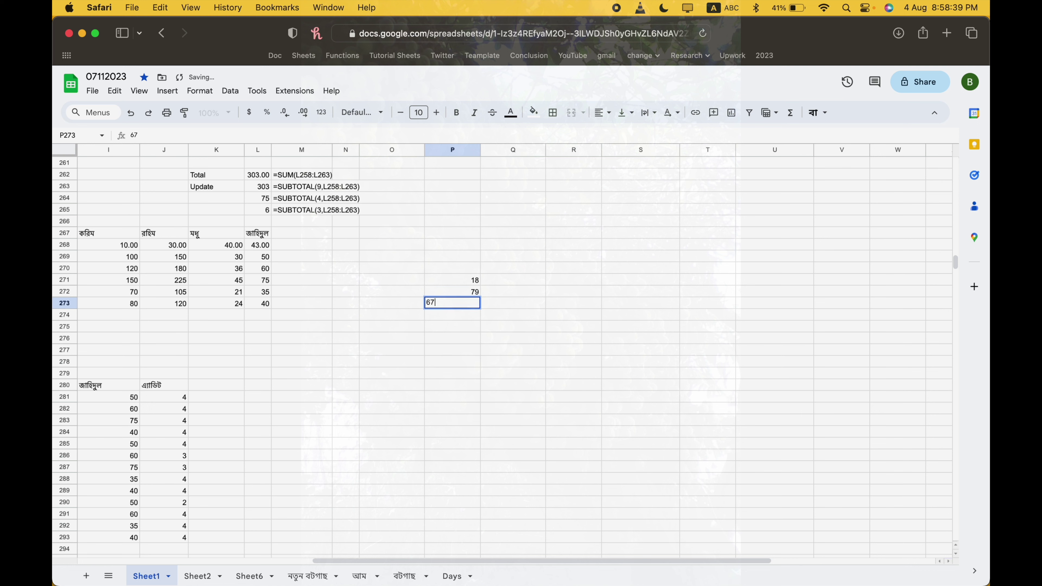
{"action": "key", "text": "Return"}
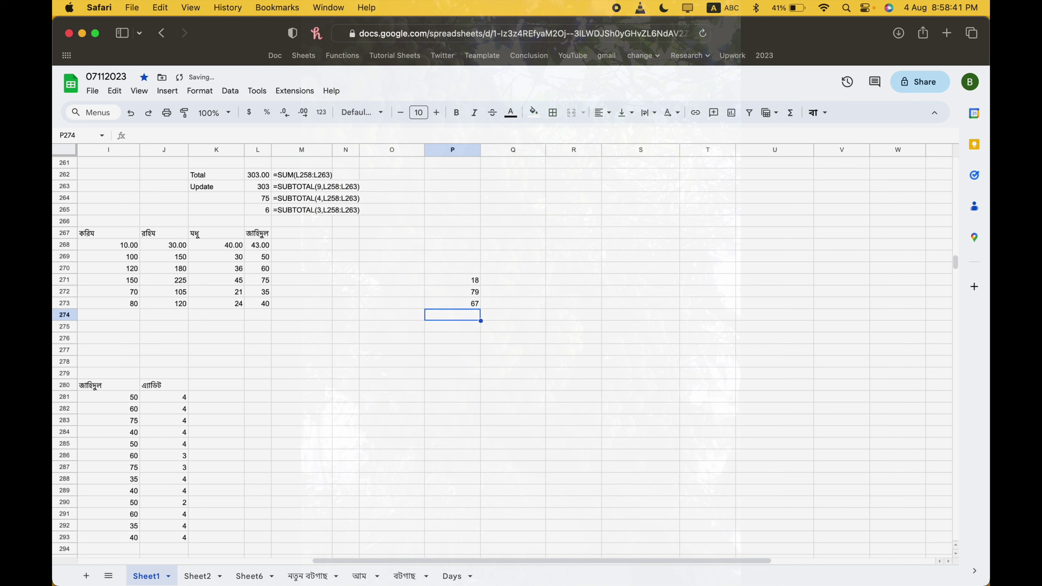
{"action": "type", "text": "14"}
{"action": "key", "text": "Return"}
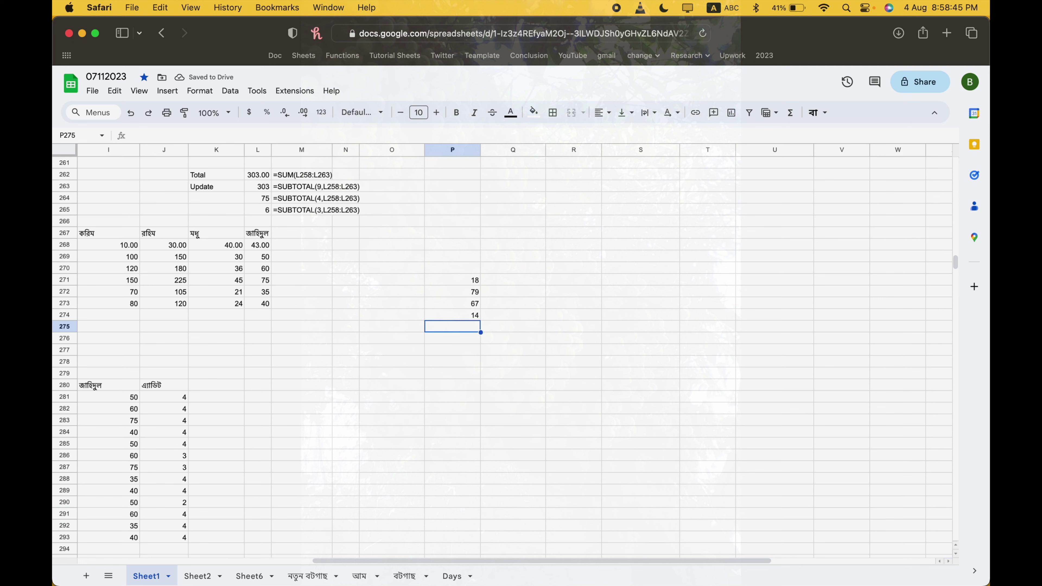
{"action": "key", "text": "Up"}
{"action": "key", "text": "Up"}
{"action": "key", "text": "Up"}
{"action": "key", "text": "Up"}
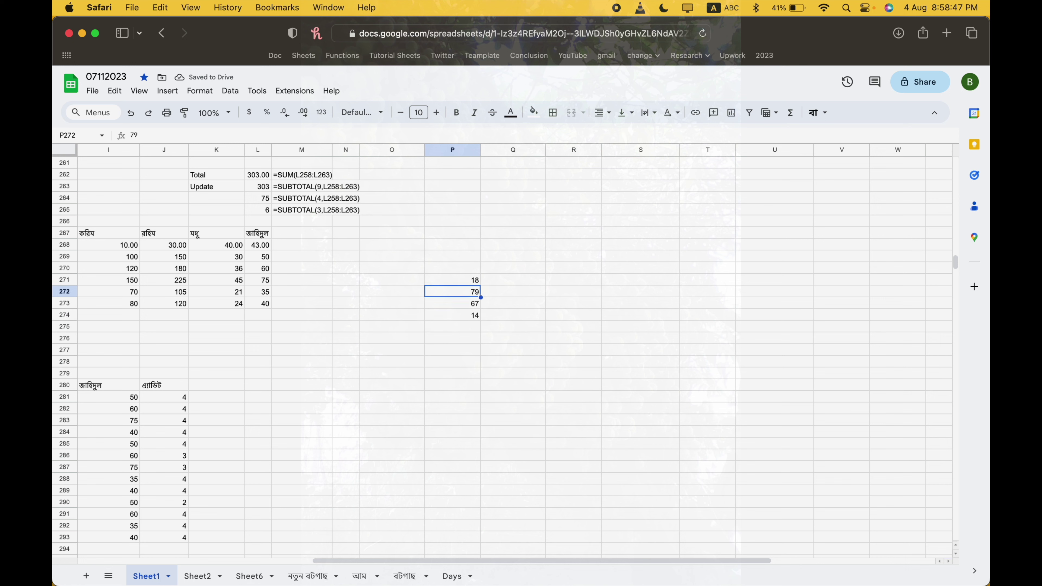
{"action": "key", "text": "Left"}
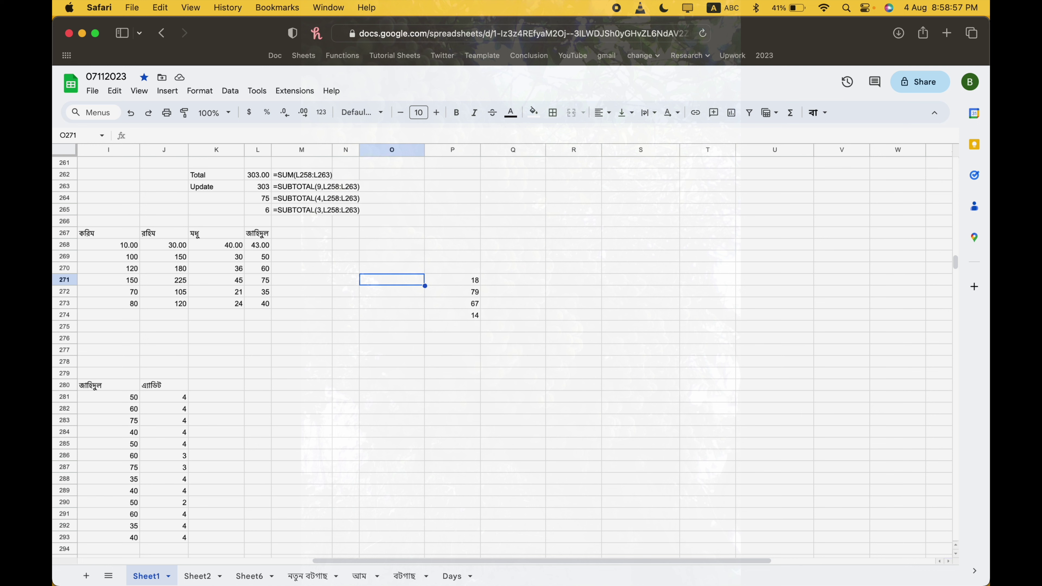
{"action": "type", "text": "Karim"}
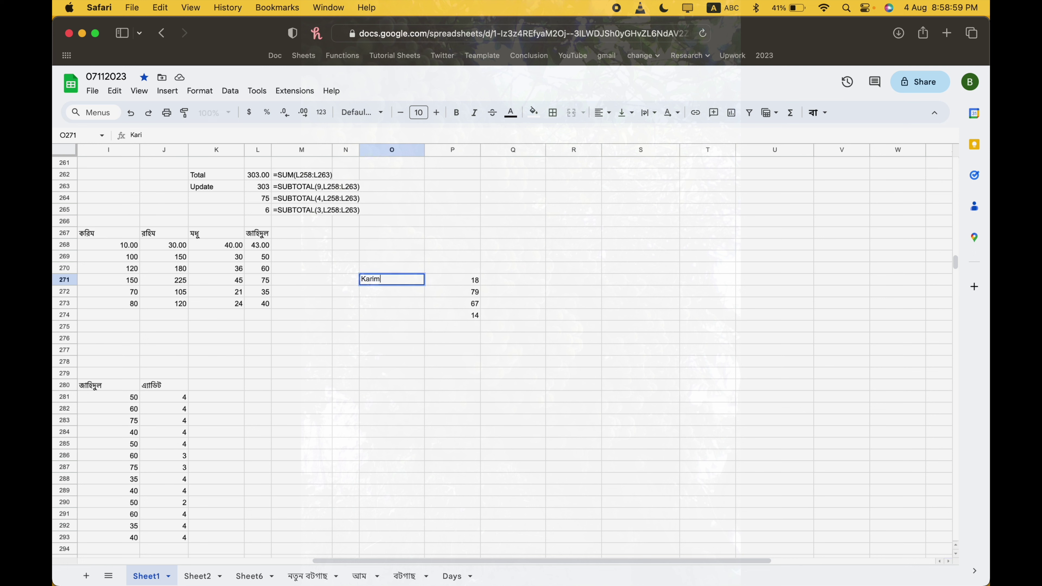
{"action": "key", "text": "Return"}
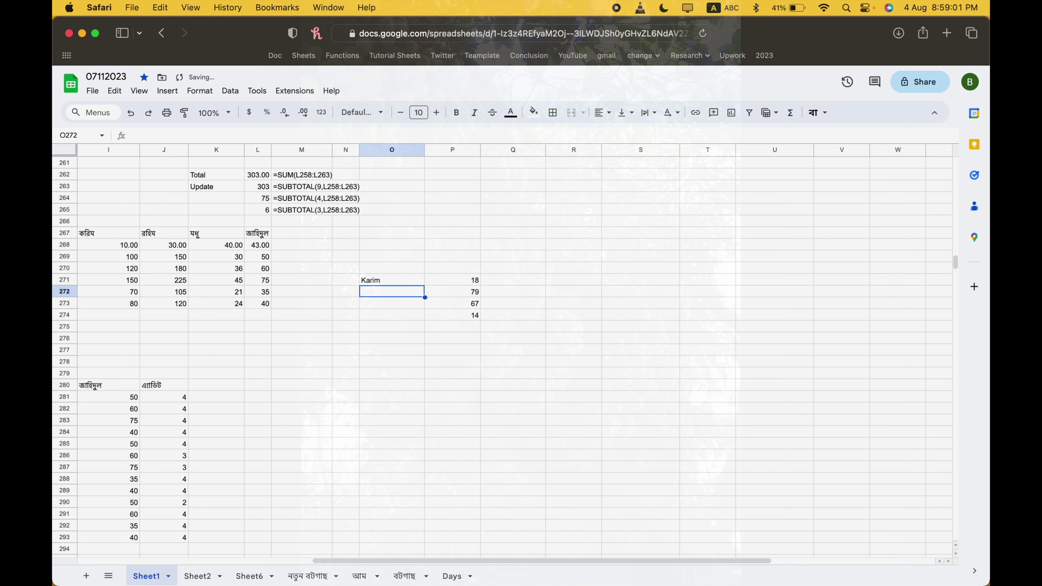
{"action": "key", "text": "Up"}
Step: Using Avro Keyboard input, replace the entry in O271 with ডুমুর and enter পুঁইশাক in O272
{"action": "key", "text": "ctrl+space"}
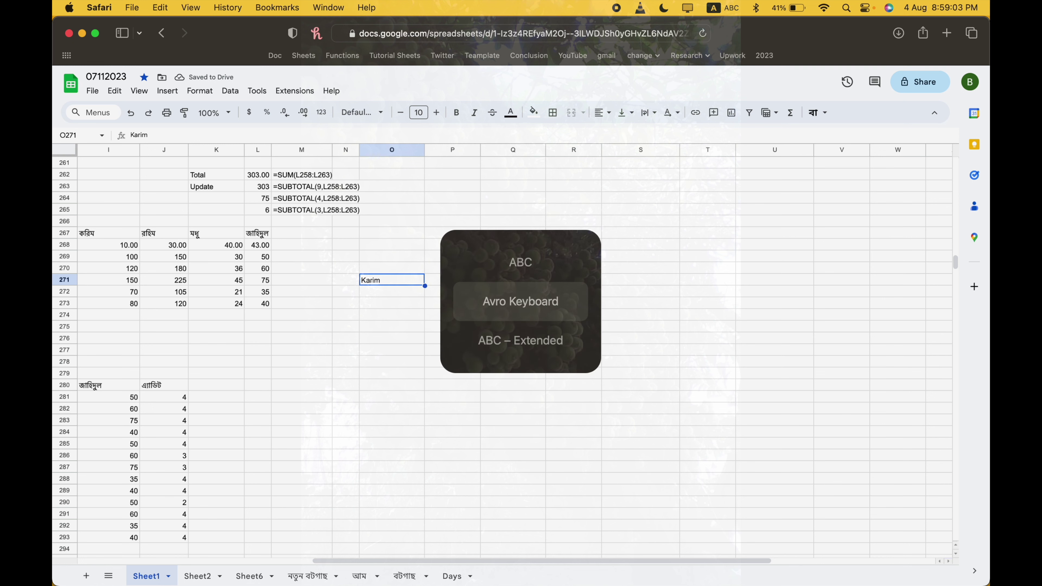
{"action": "key", "text": "Delete"}
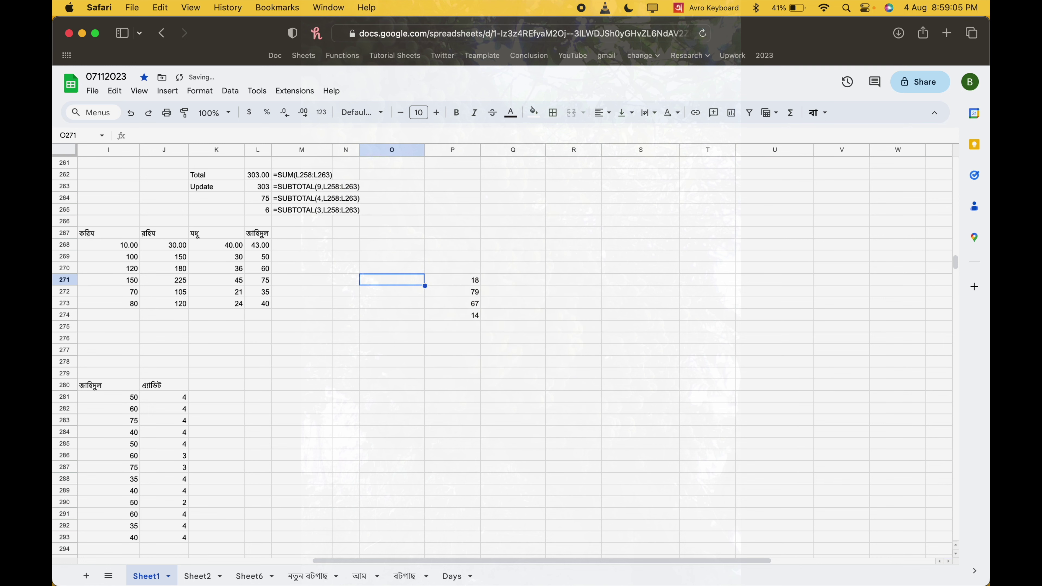
{"action": "type", "text": "Dumur"}
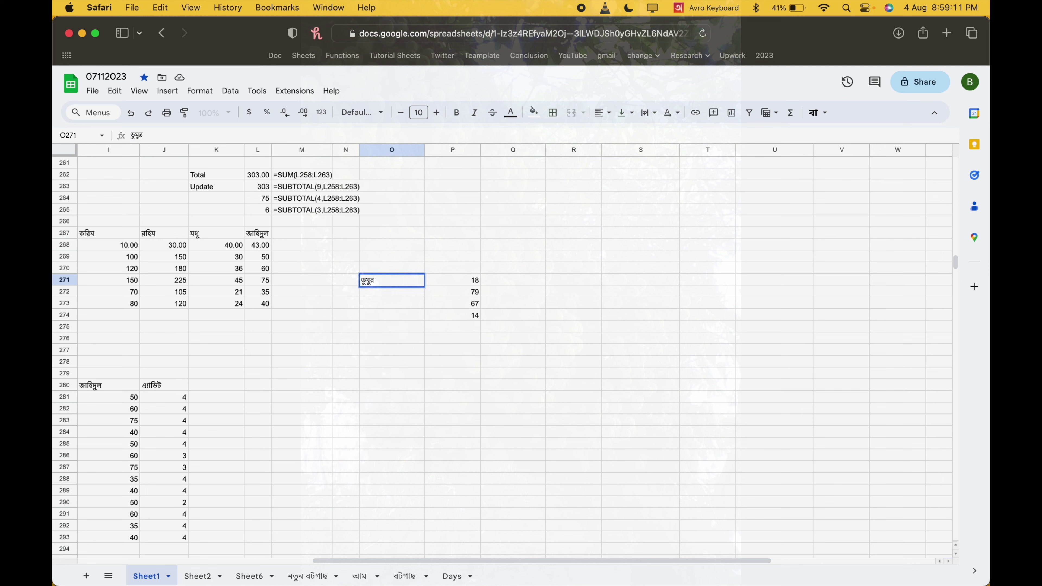
{"action": "key", "text": "Return"}
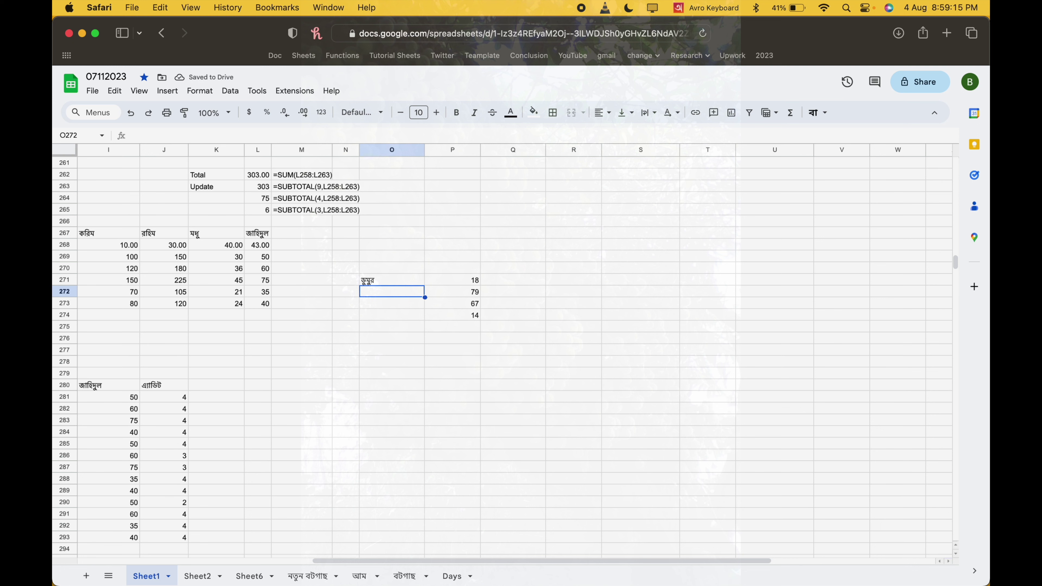
{"action": "type", "text": "puisak"}
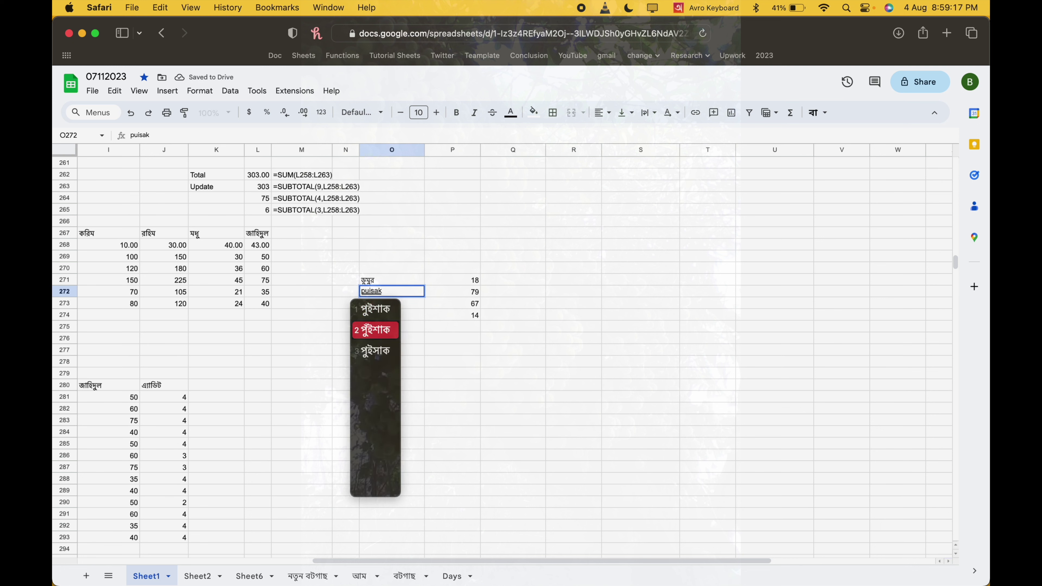
{"action": "key", "text": "Return"}
{"action": "key", "text": "Return"}
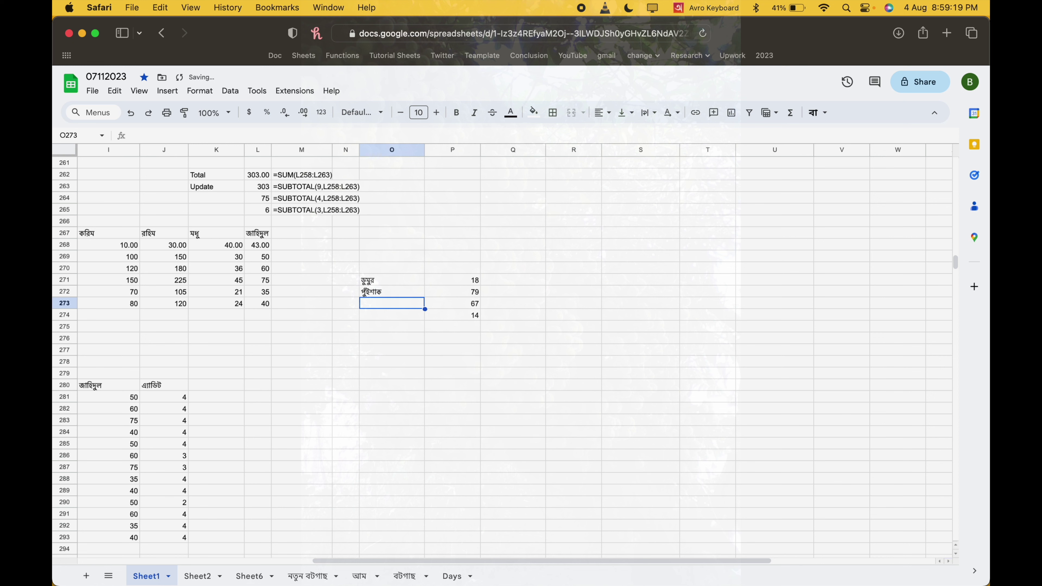
Step: Enter the Bengali labels লাল শাক in O273 and কচুশাক in O274
{"action": "type", "text": "lal "}
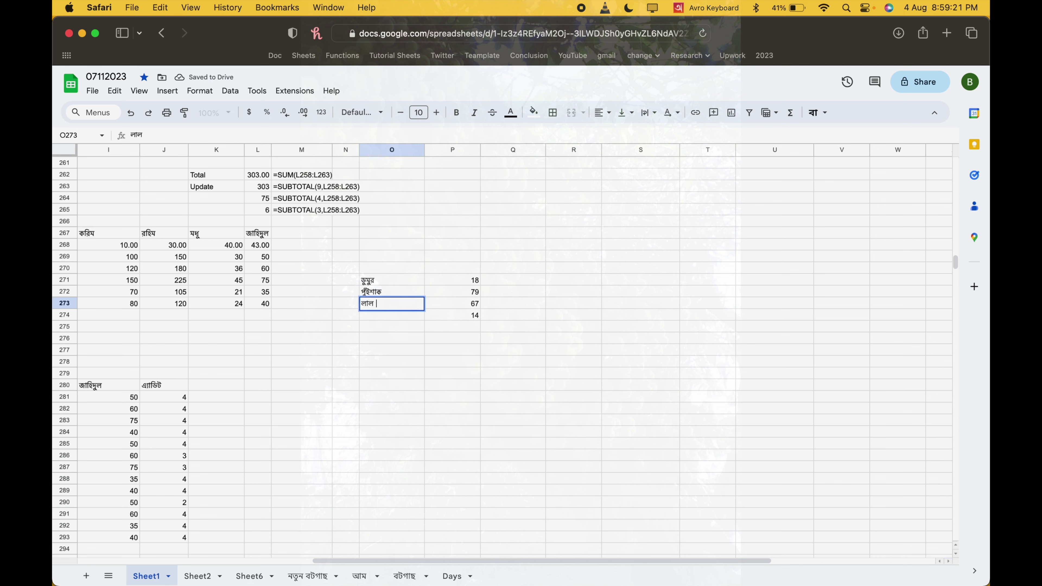
{"action": "type", "text": "sak"}
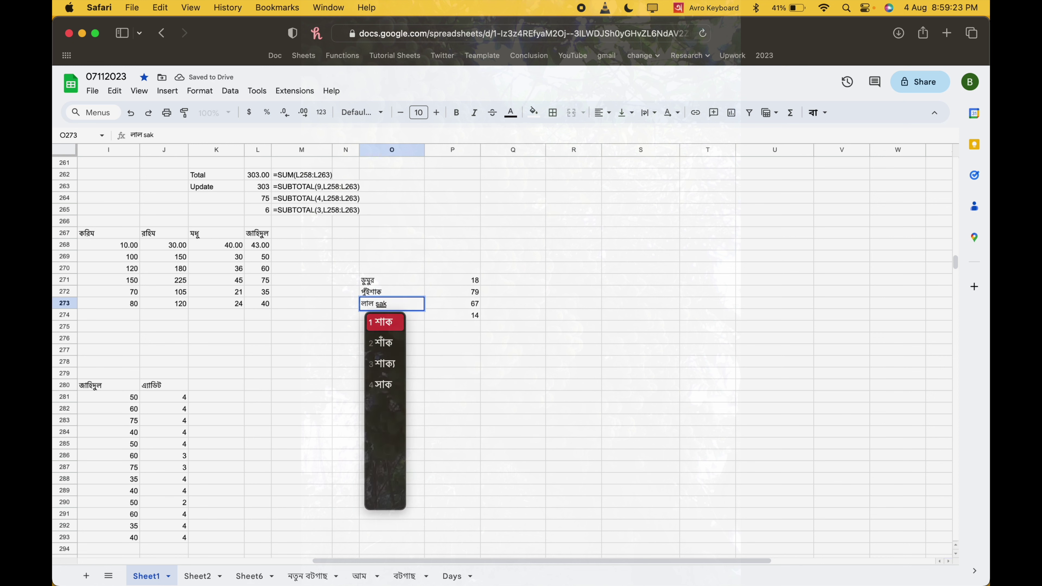
{"action": "key", "text": "Return"}
{"action": "key", "text": "Return"}
{"action": "type", "text": "ko"}
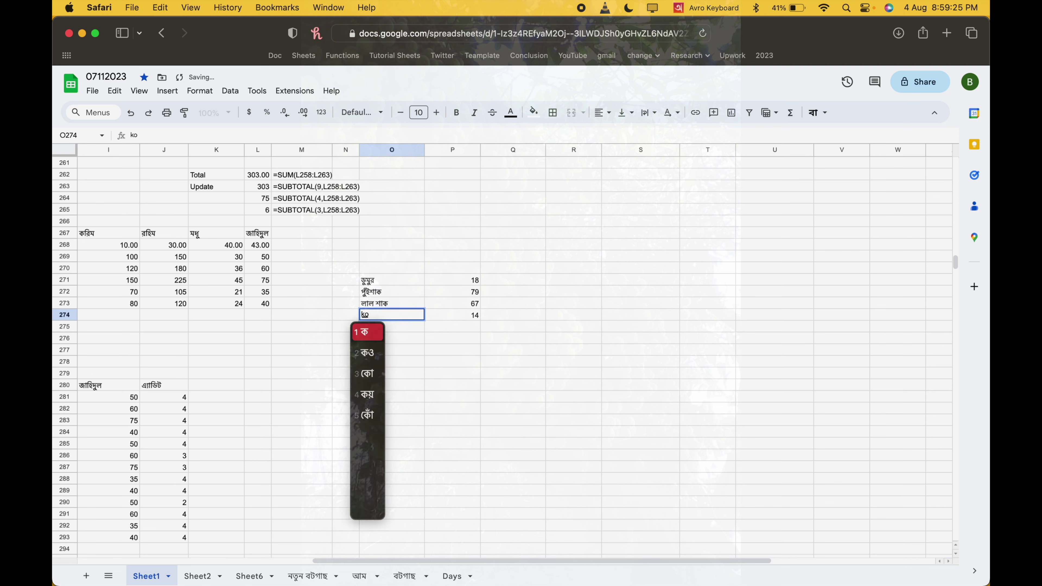
{"action": "type", "text": "cus"}
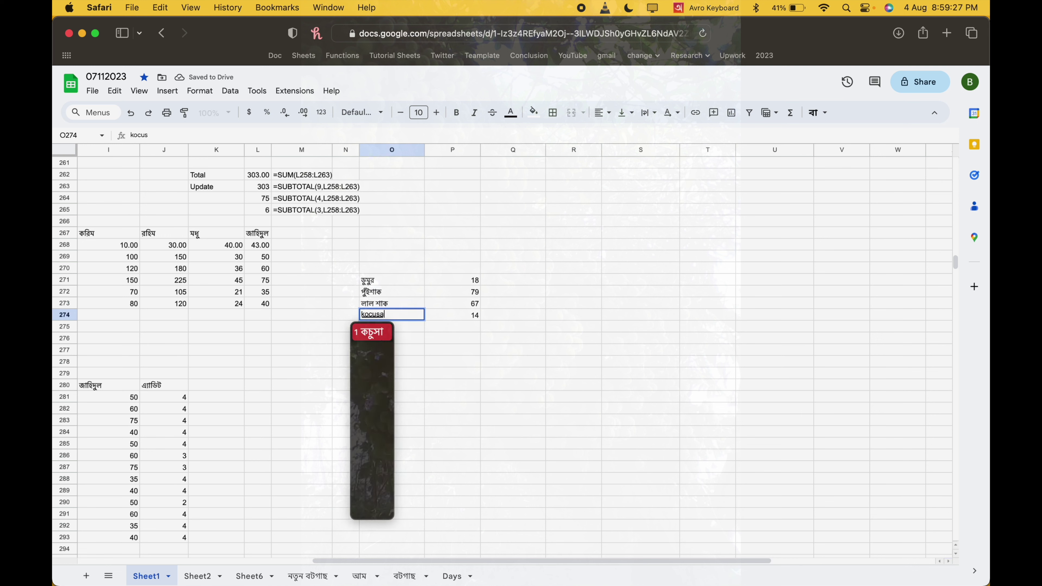
{"action": "key", "text": "BackSpace"}
{"action": "type", "text": "s"}
{"action": "key", "text": "BackSpace"}
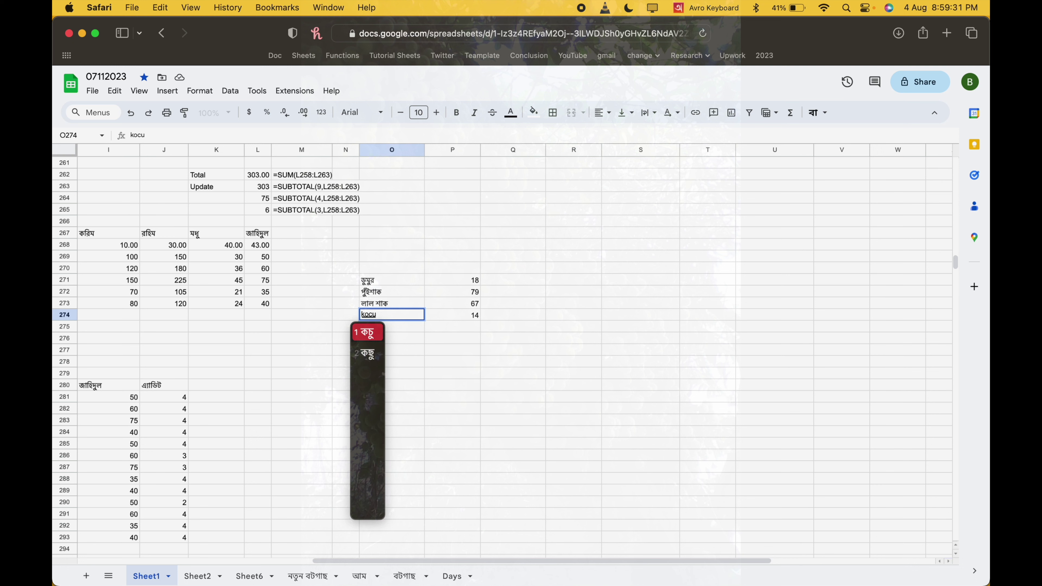
{"action": "type", "text": "Sak"}
{"action": "key", "text": "Return"}
{"action": "key", "text": "Return"}
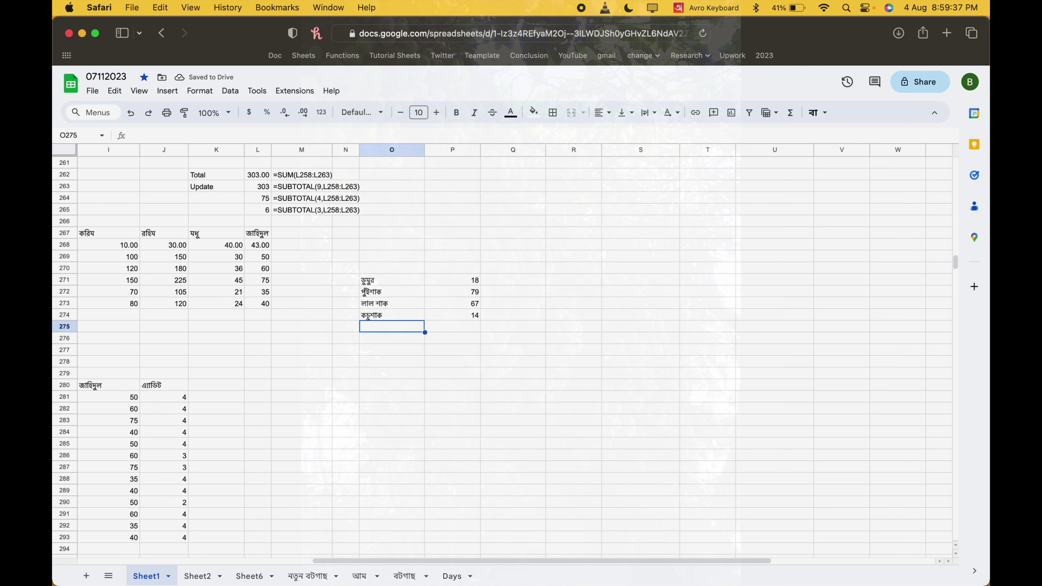
{"action": "type", "text": "am"}
{"action": "key", "text": "Return"}
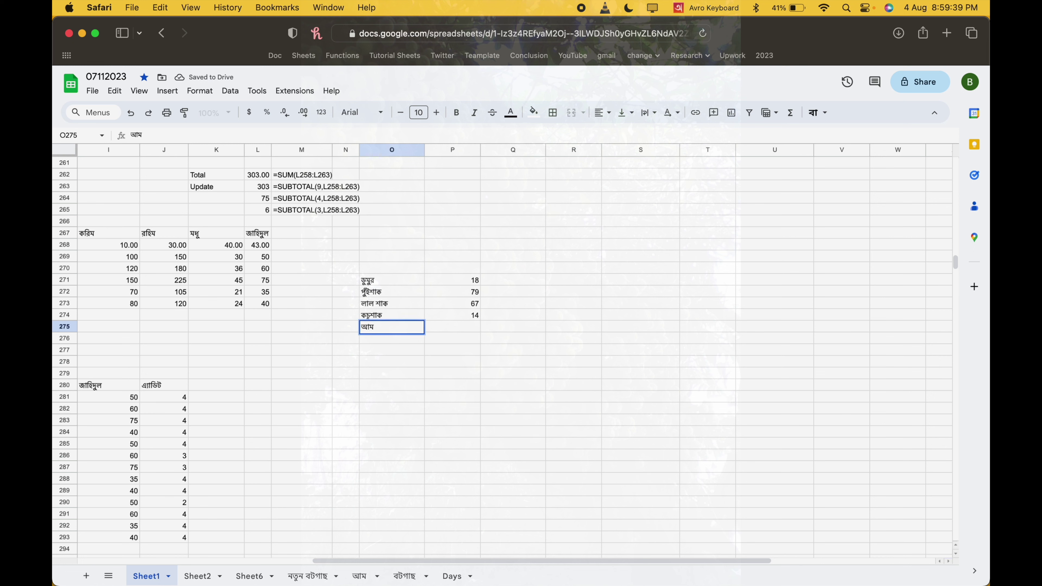
{"action": "key", "text": "Return"}
{"action": "key", "text": "Up"}
{"action": "key", "text": "Delete"}
Step: Switch back to ABC input and start an IF formula in Q271 with the condition P271>18
{"action": "key", "text": "Up"}
{"action": "key", "text": "Up"}
{"action": "key", "text": "Up"}
{"action": "key", "text": "Up"}
{"action": "key", "text": "Right"}
{"action": "key", "text": "Right"}
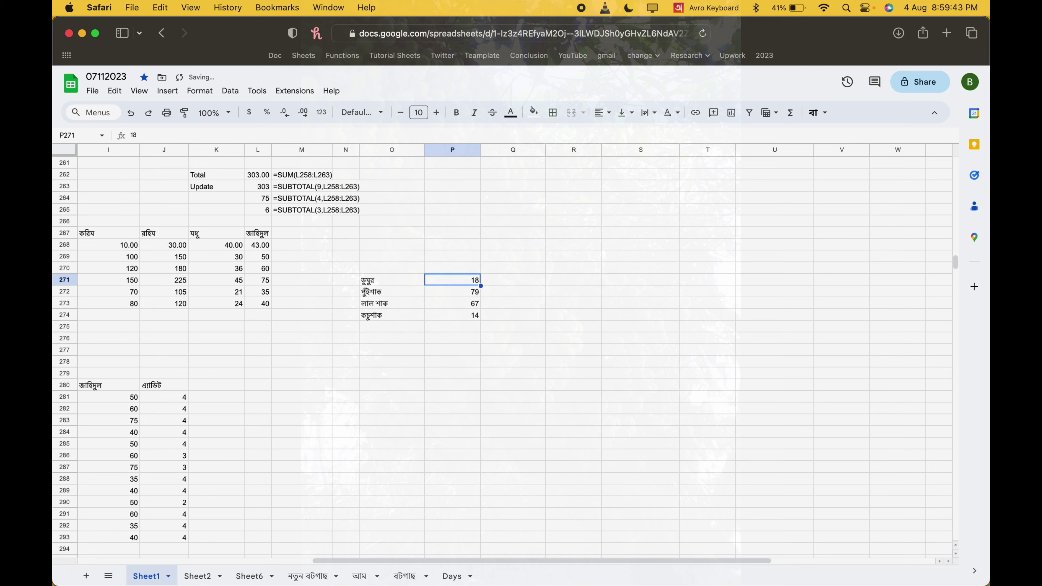
{"action": "key", "text": "ctrl+space"}
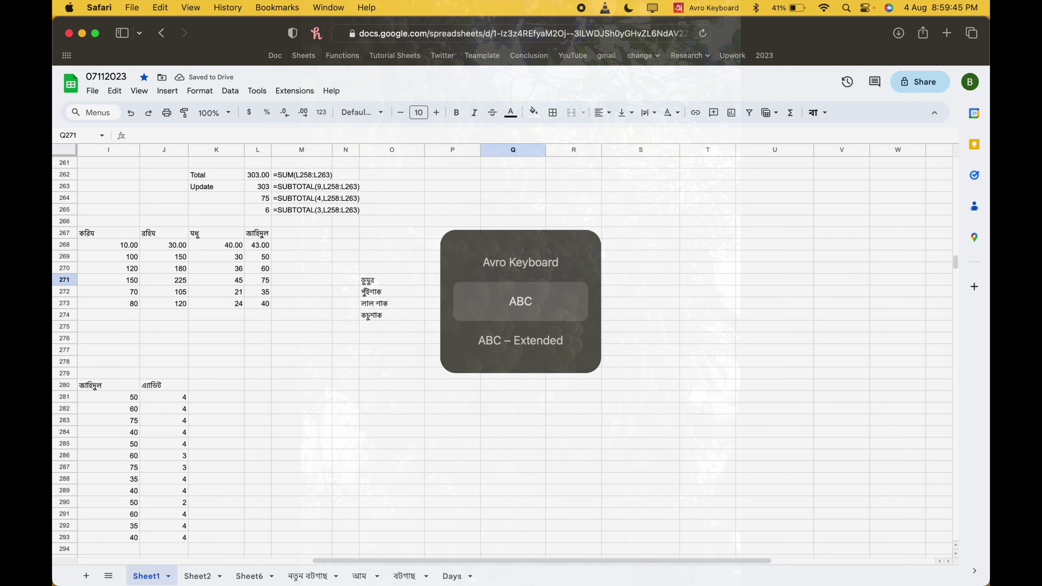
{"action": "type", "text": "="}
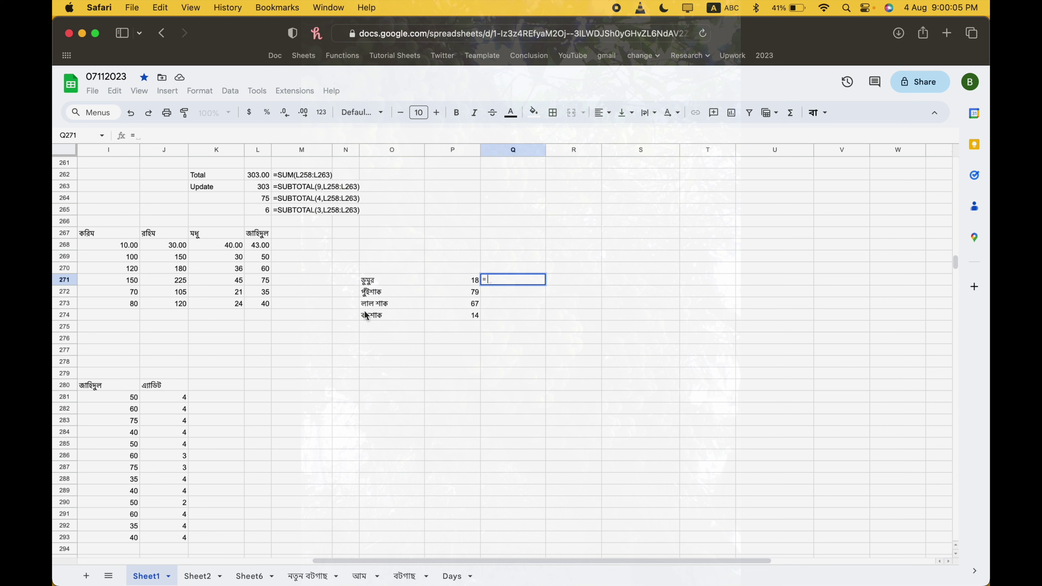
{"action": "type", "text": "if"}
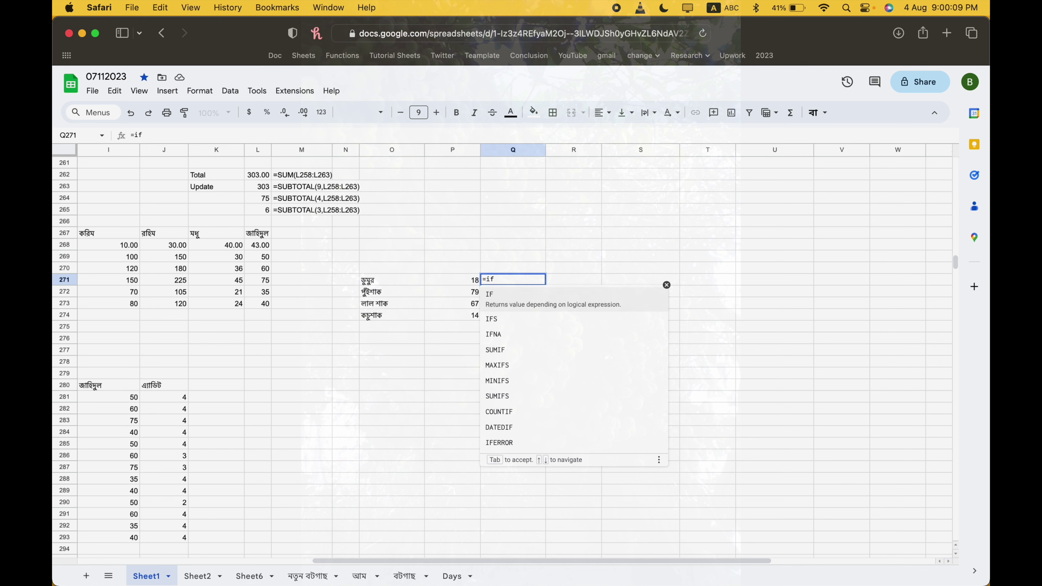
{"action": "key", "text": "Tab"}
{"action": "key", "text": "Left"}
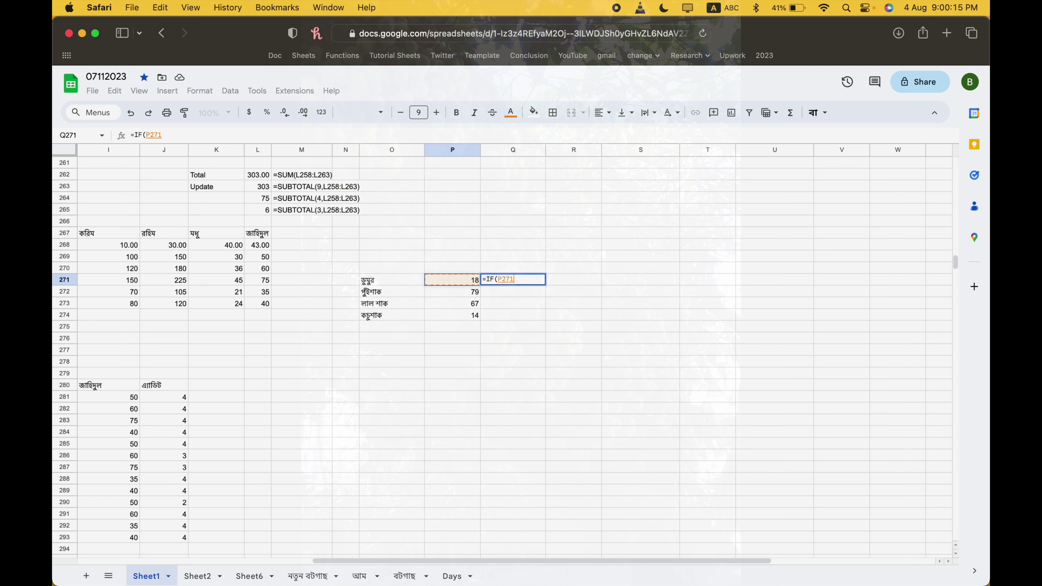
{"action": "type", "text": ">18"}
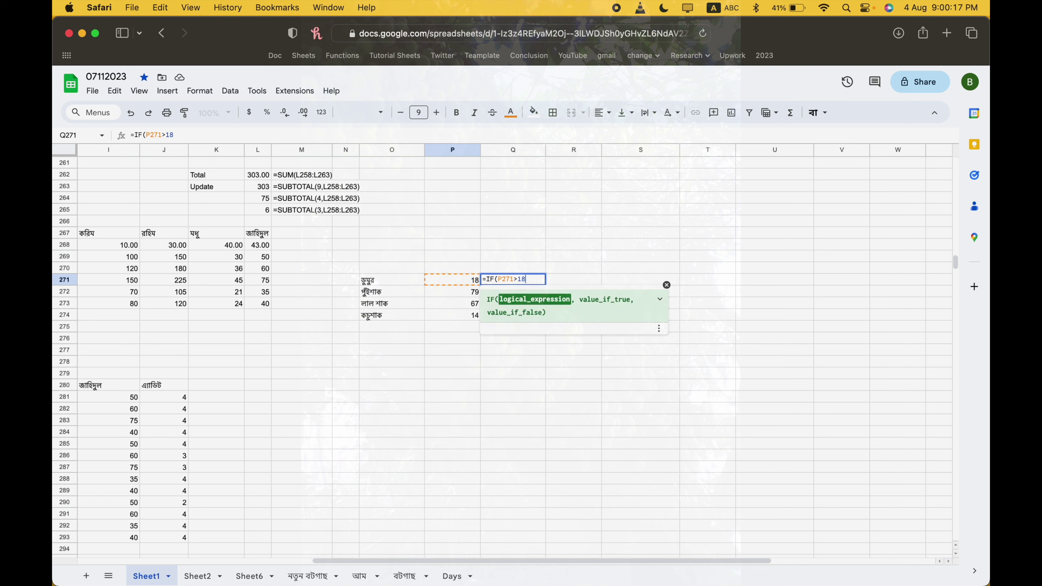
{"action": "type", "text": ","}
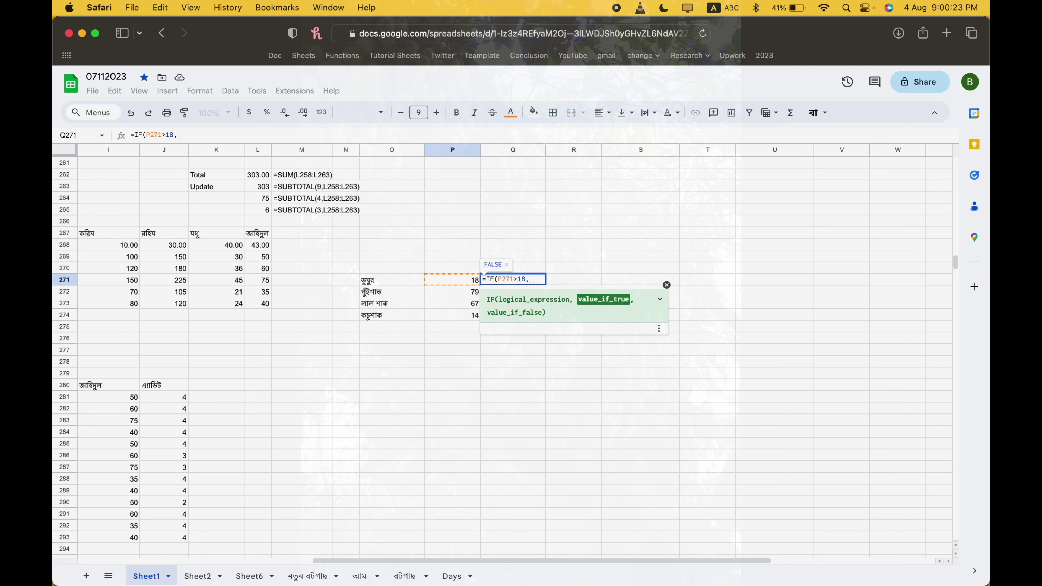
Step: Set the formula's true result to O271&" একটা বয়স্ক গাছ", writing the Bengali text with Avro Keyboard input
{"action": "key", "text": "Left"}
{"action": "key", "text": "Left"}
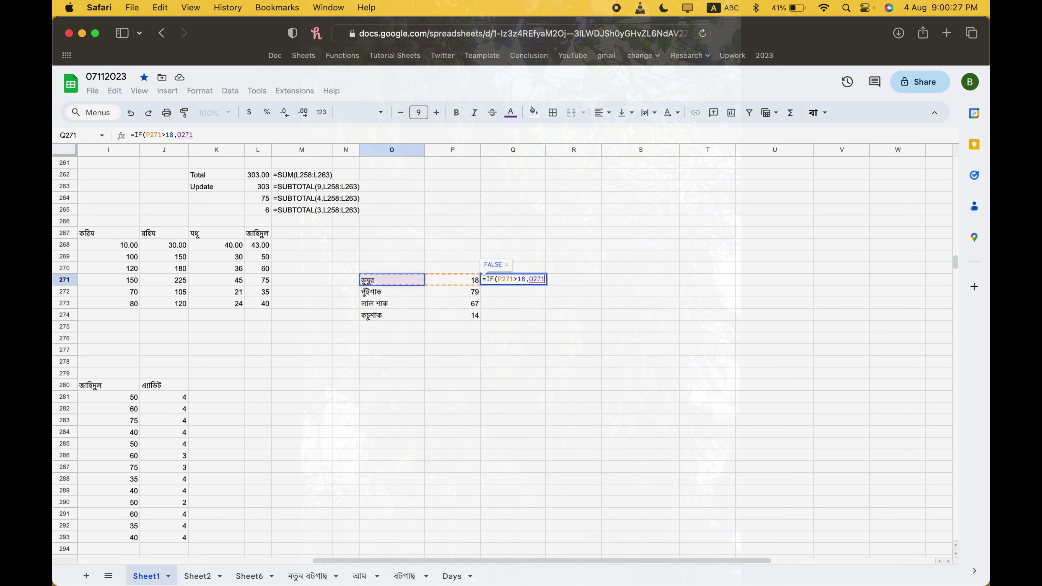
{"action": "type", "text": "&"}
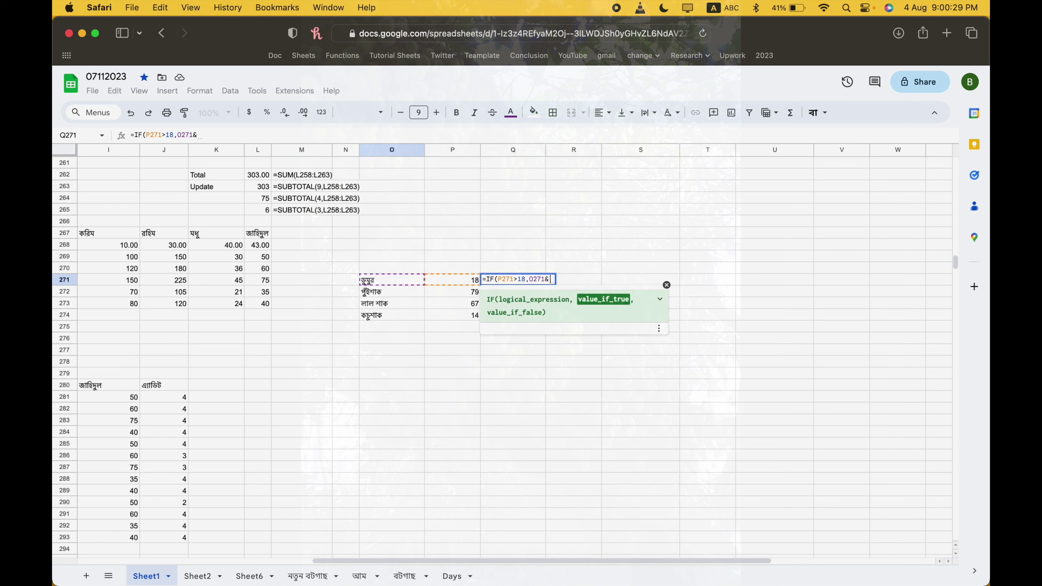
{"action": "type", "text": "\""}
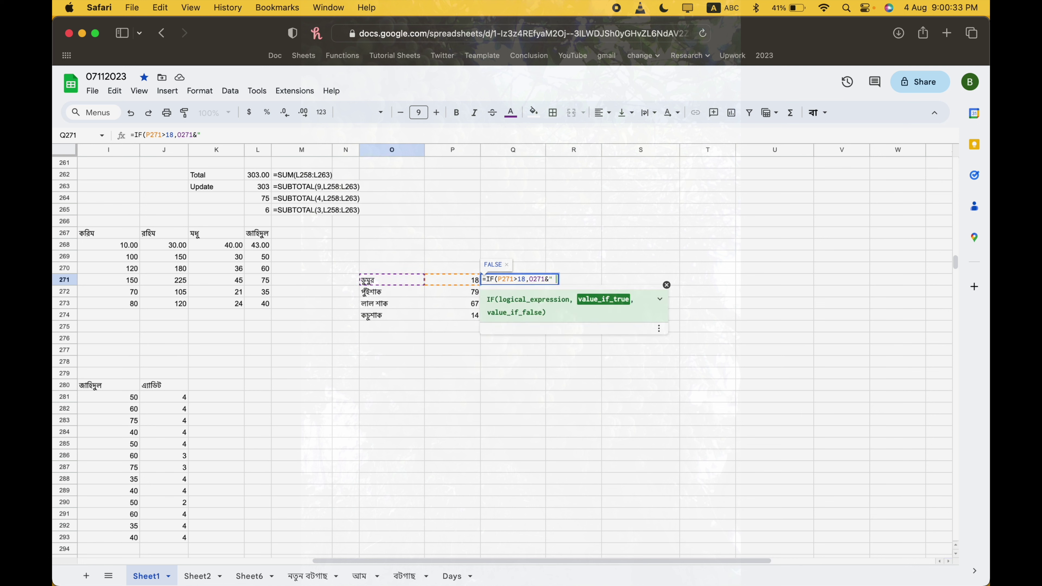
{"action": "key", "text": "ctrl+space"}
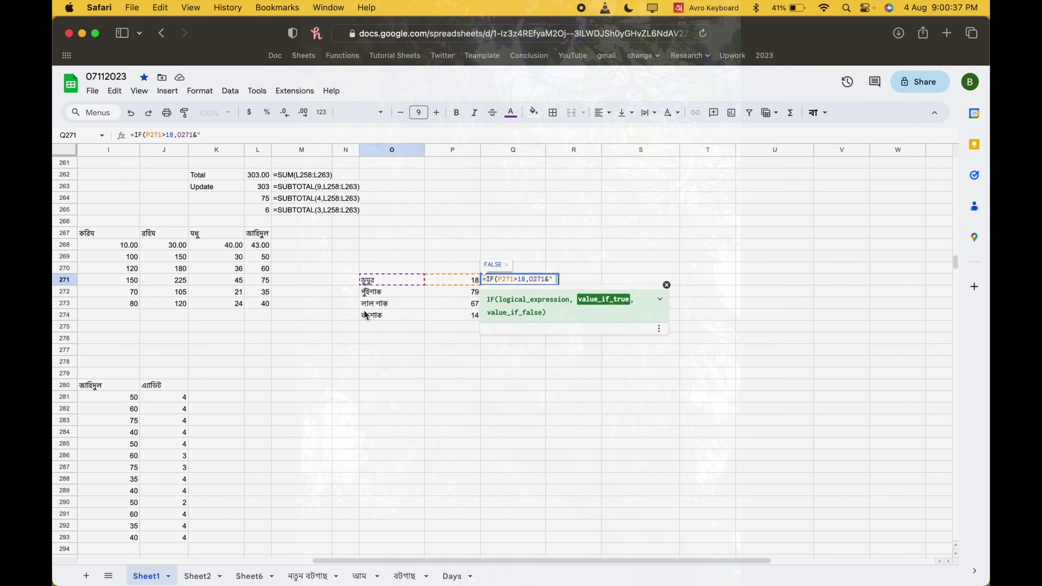
{"action": "type", "text": "ekta boy"}
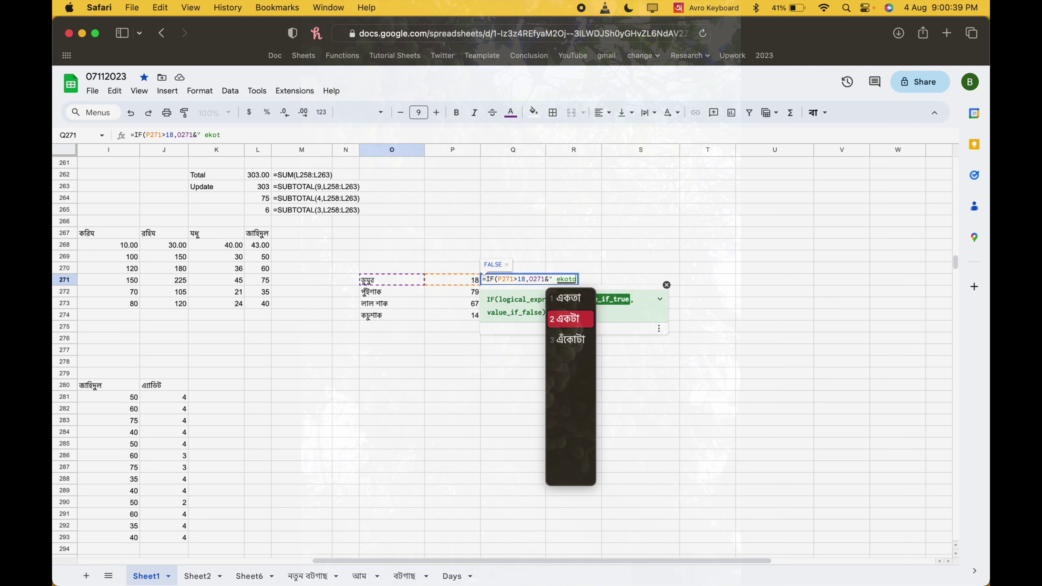
{"action": "type", "text": "skt"}
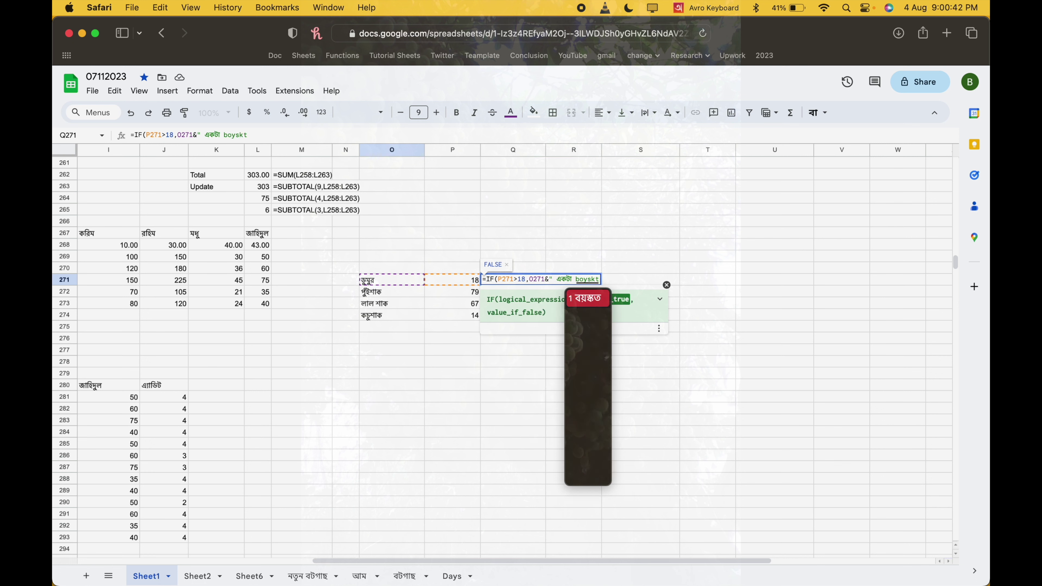
{"action": "key", "text": "BackSpace"}
{"action": "type", "text": "g"}
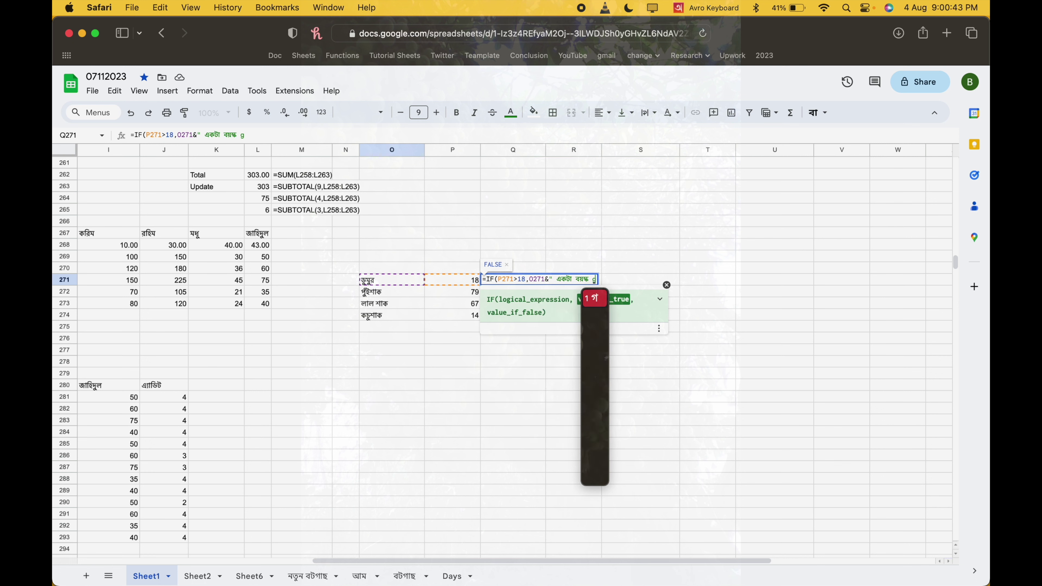
{"action": "type", "text": "ach\","}
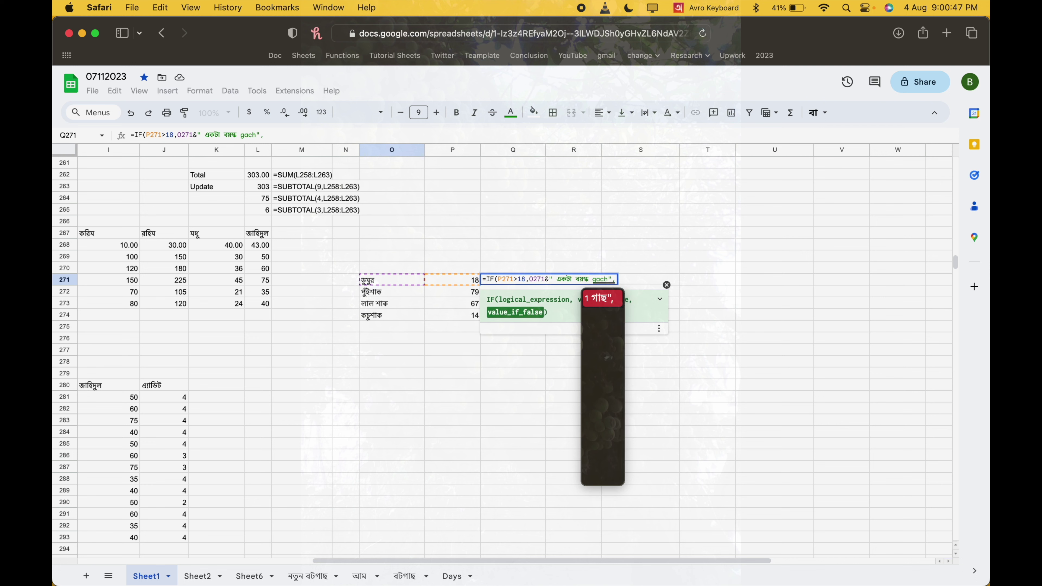
Step: Set the formula's false result to "তুমি এখনো বাচ্চা", close the parenthesis and commit the formula in Q271
{"action": "type", "text": " \""}
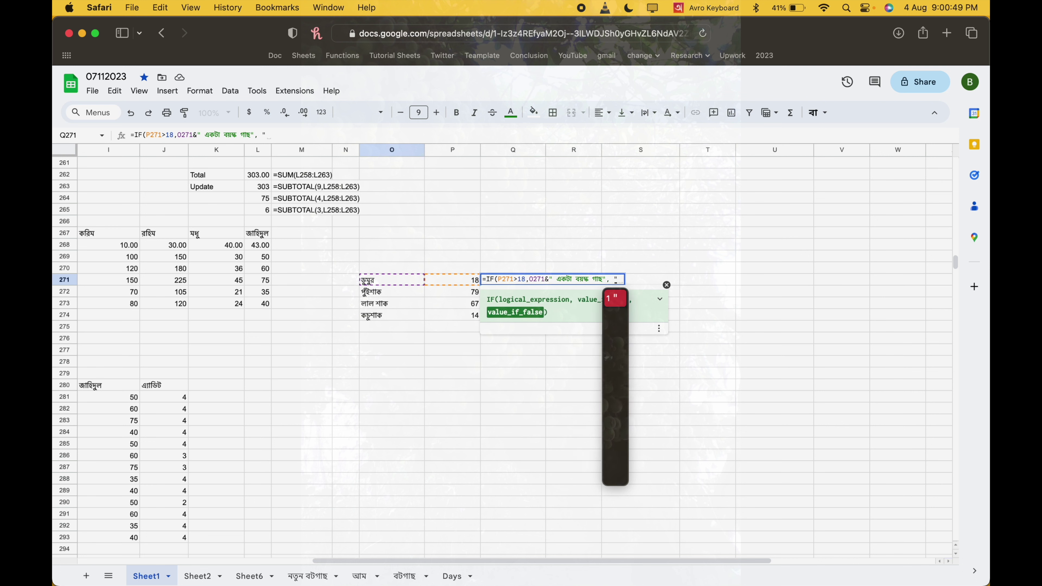
{"action": "type", "text": "tumi"}
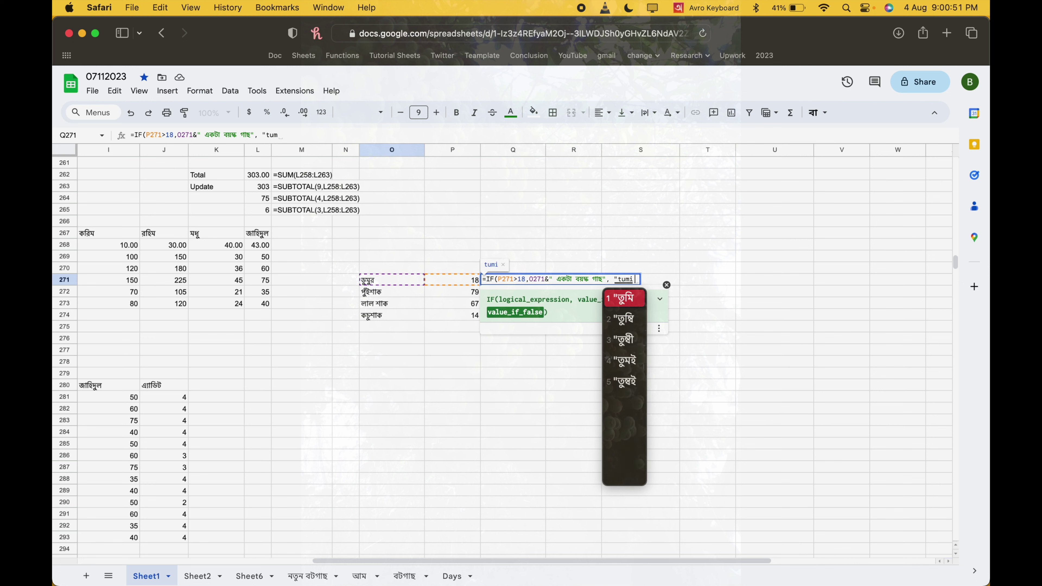
{"action": "type", "text": " ekhono bacca"}
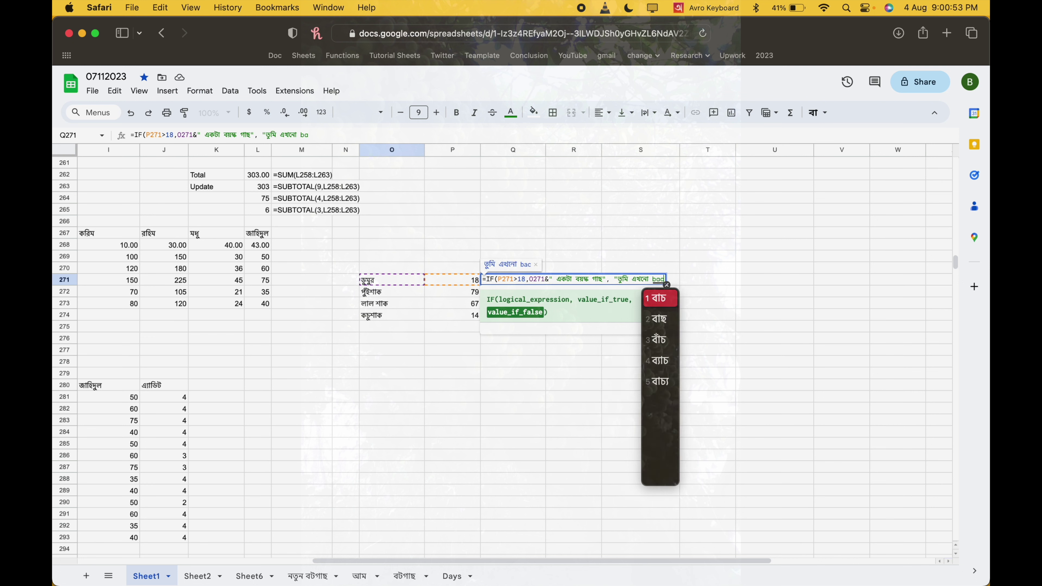
{"action": "type", "text": "\""}
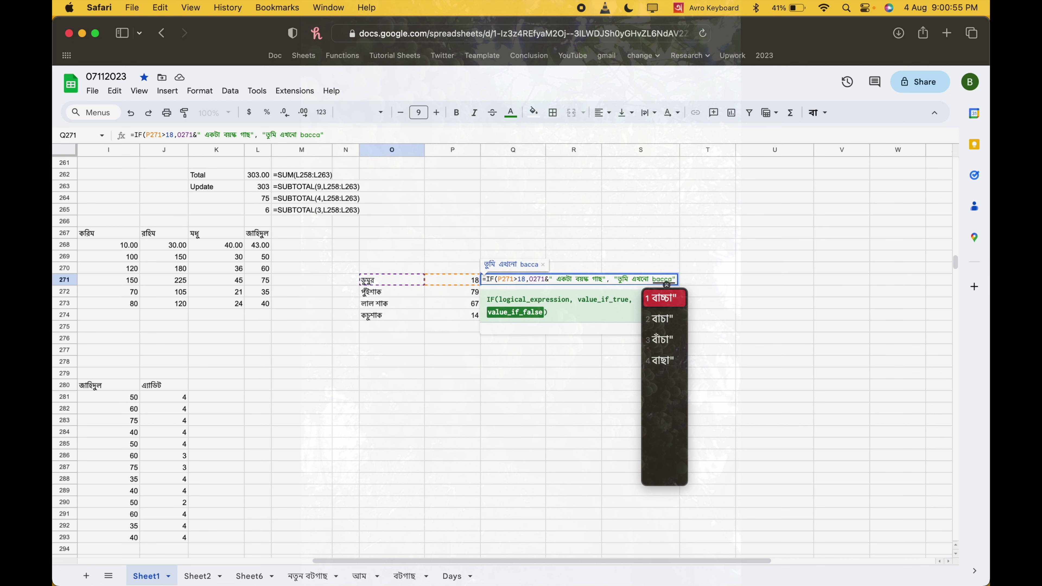
{"action": "type", "text": ")"}
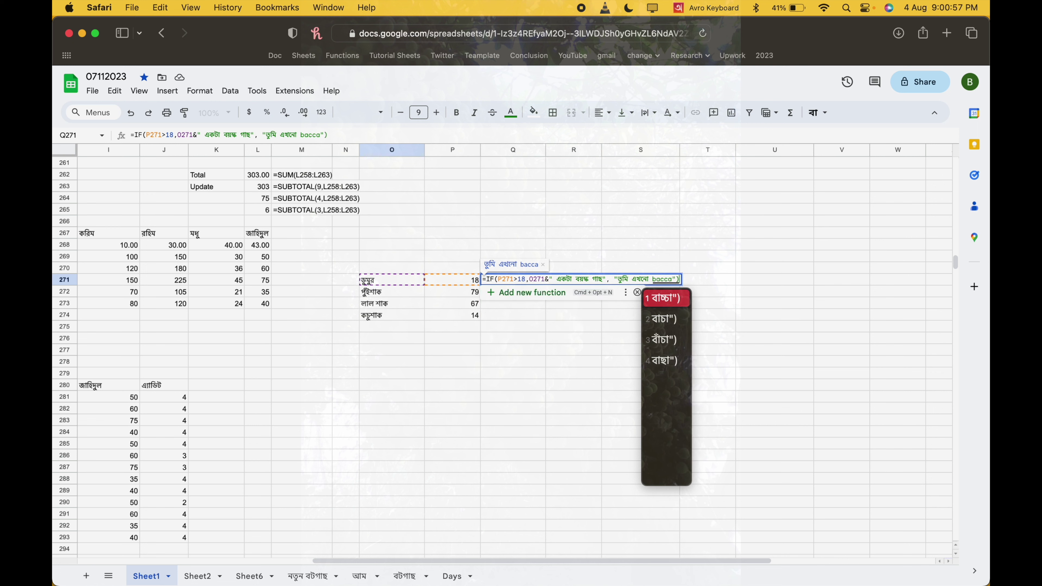
{"action": "key", "text": "Return"}
{"action": "key", "text": "Return"}
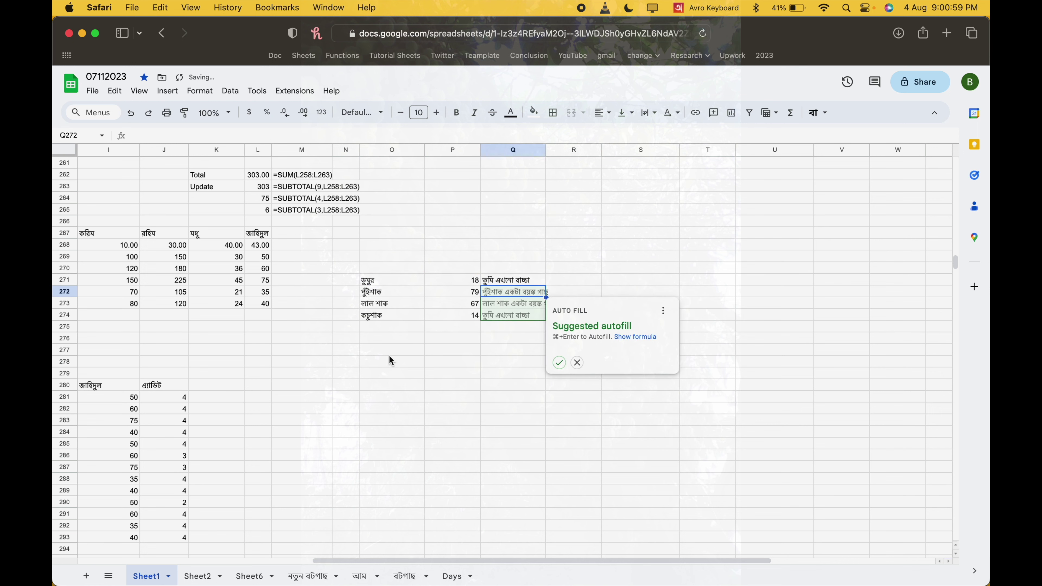
Step: Accept the suggested autofill of the formula for Q272:Q274 and check the formulas in Q274 and Q271
{"action": "left_click", "coordinate": [558, 363]}
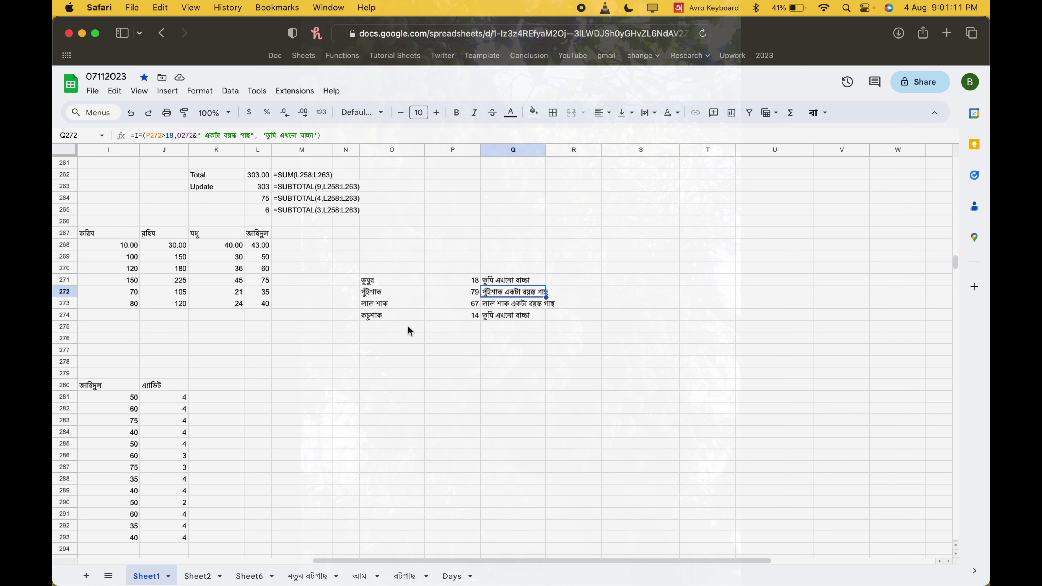
{"action": "left_click", "coordinate": [518, 315]}
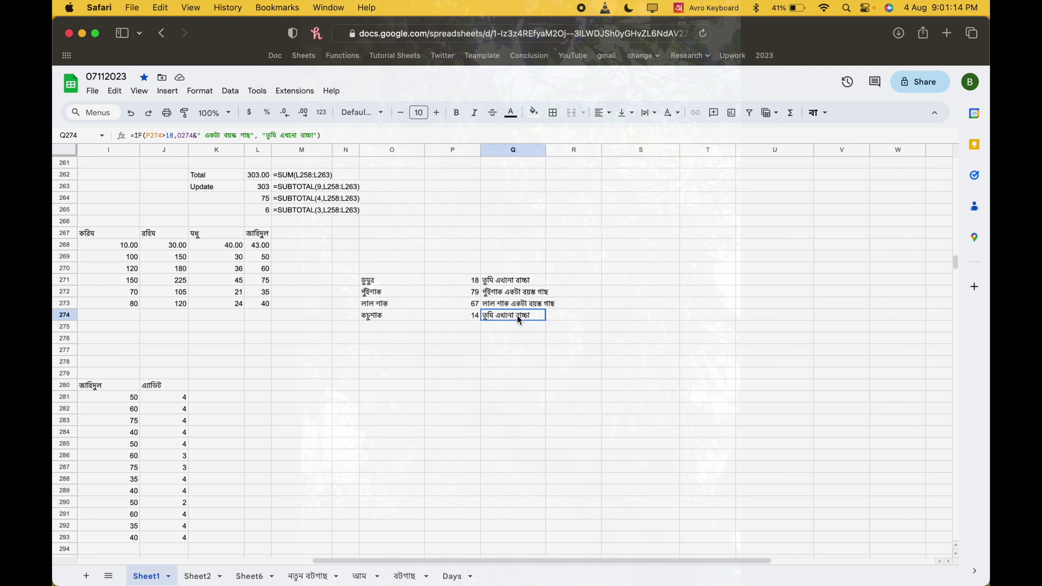
{"action": "left_click", "coordinate": [503, 283]}
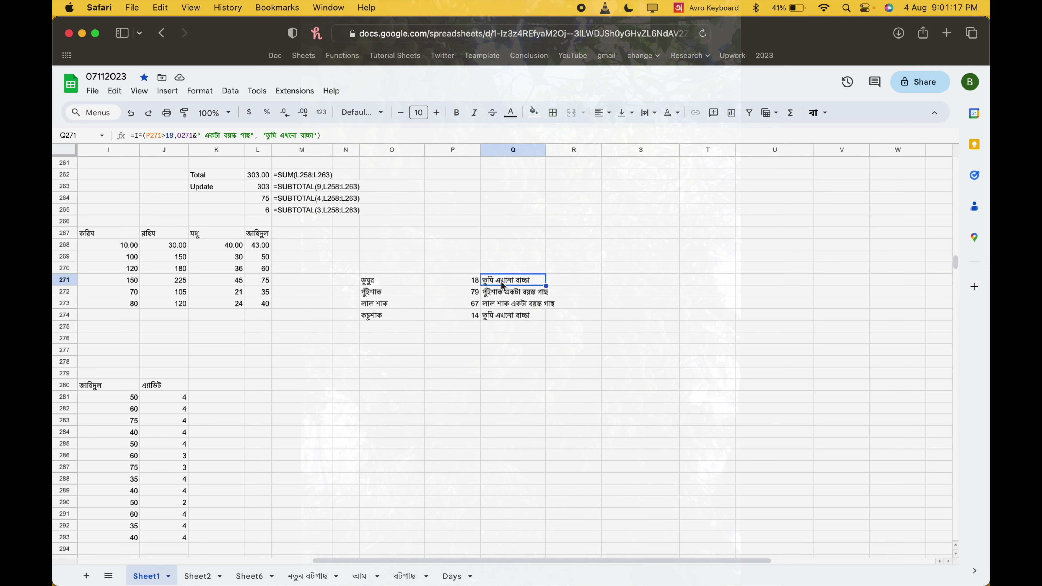
Step: Edit the IF formula in Q271 so its false result reads O271&" তুমি এখনো বাচ্চা", with a leading space in the text
{"action": "double_click", "coordinate": [503, 284]}
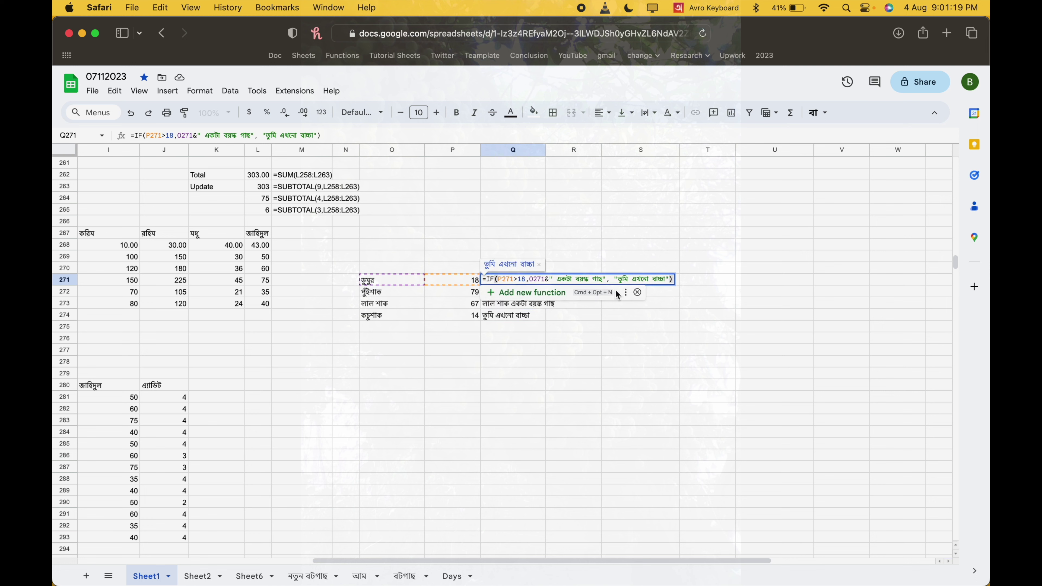
{"action": "left_click", "coordinate": [614, 279]}
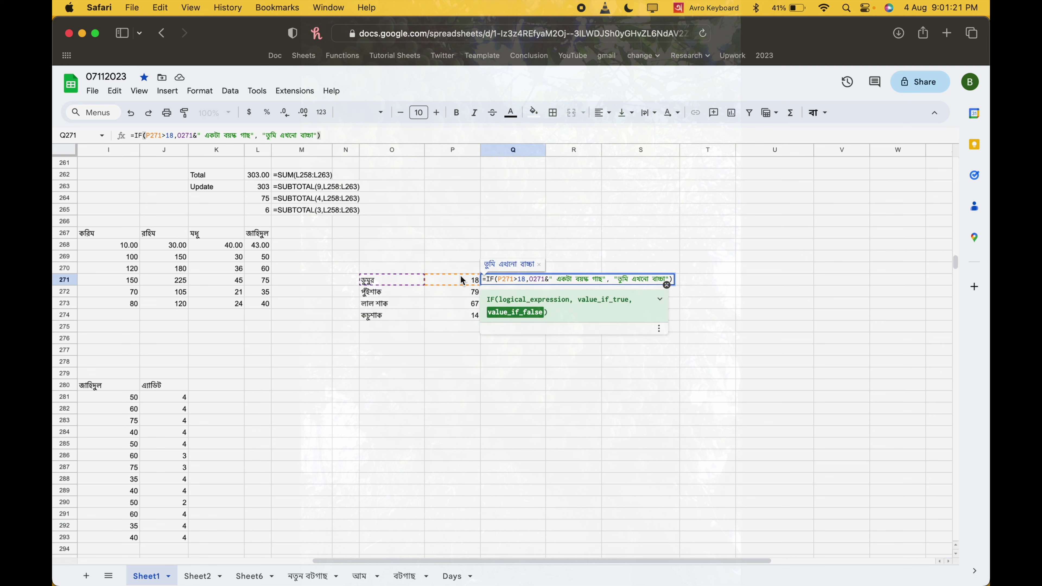
{"action": "left_click", "coordinate": [380, 284]}
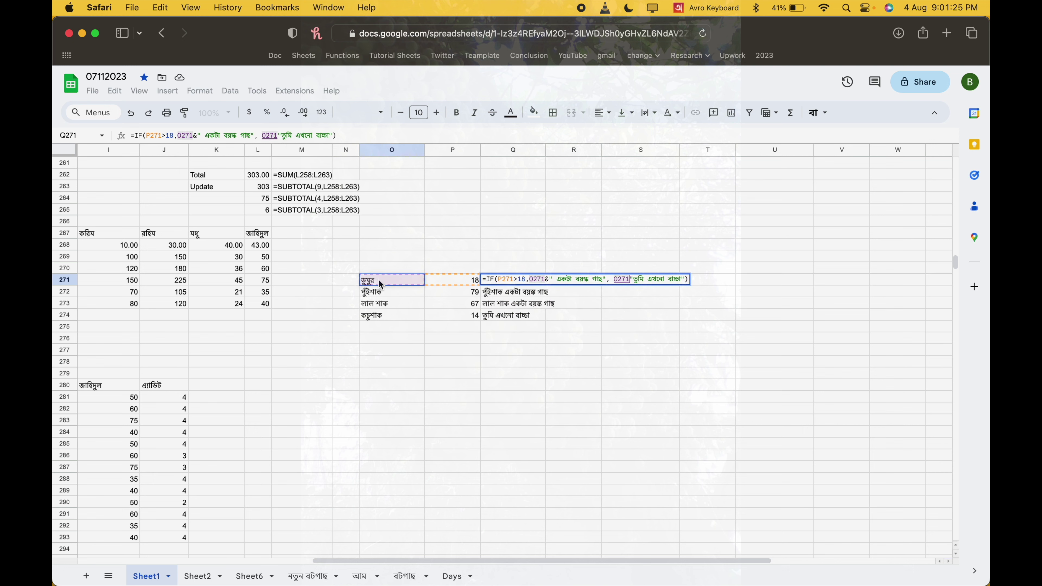
{"action": "type", "text": "&"}
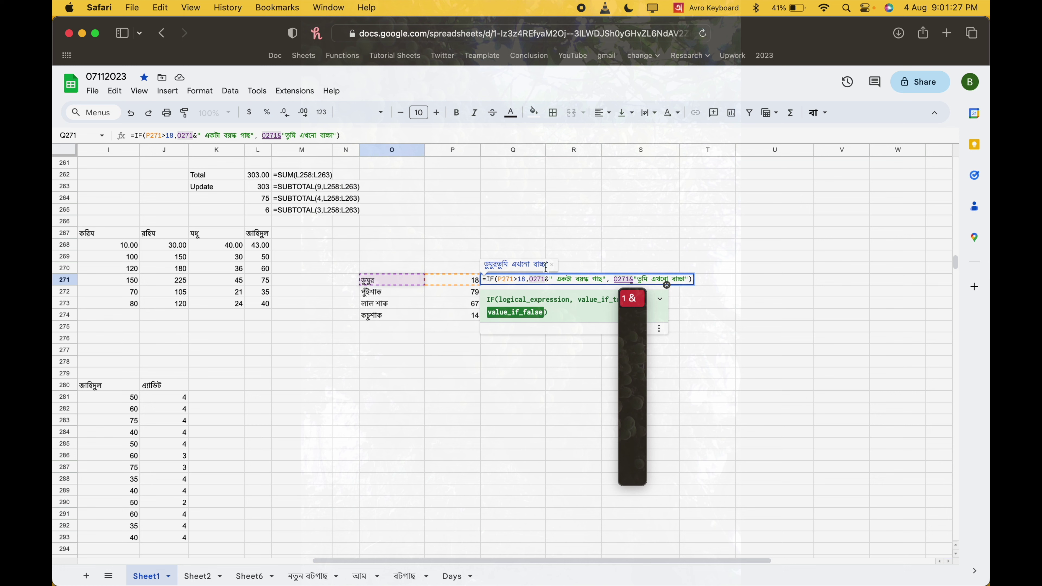
{"action": "left_click", "coordinate": [640, 280]}
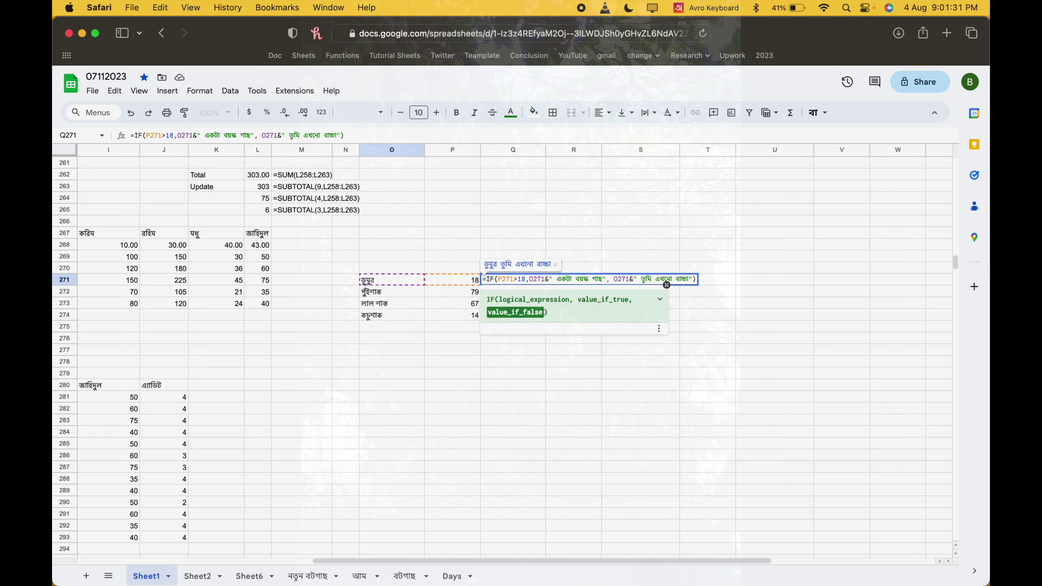
{"action": "key", "text": "Return"}
Step: Fill the revised formula from Q271 down to Q274 and review the name and number in row 271
{"action": "left_click", "coordinate": [531, 282]}
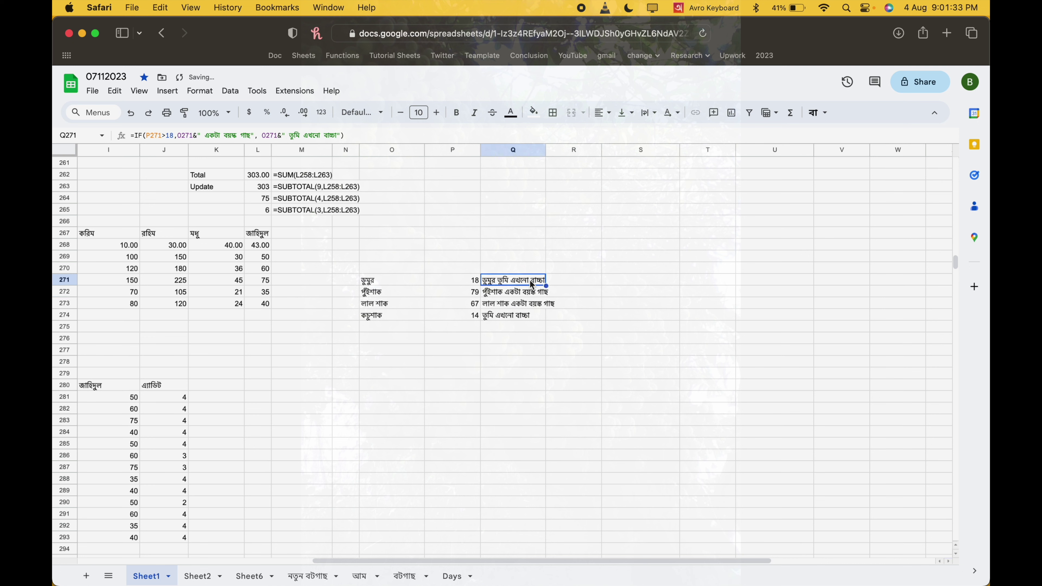
{"action": "left_click_drag", "start_coordinate": [546, 286], "coordinate": [545, 315]}
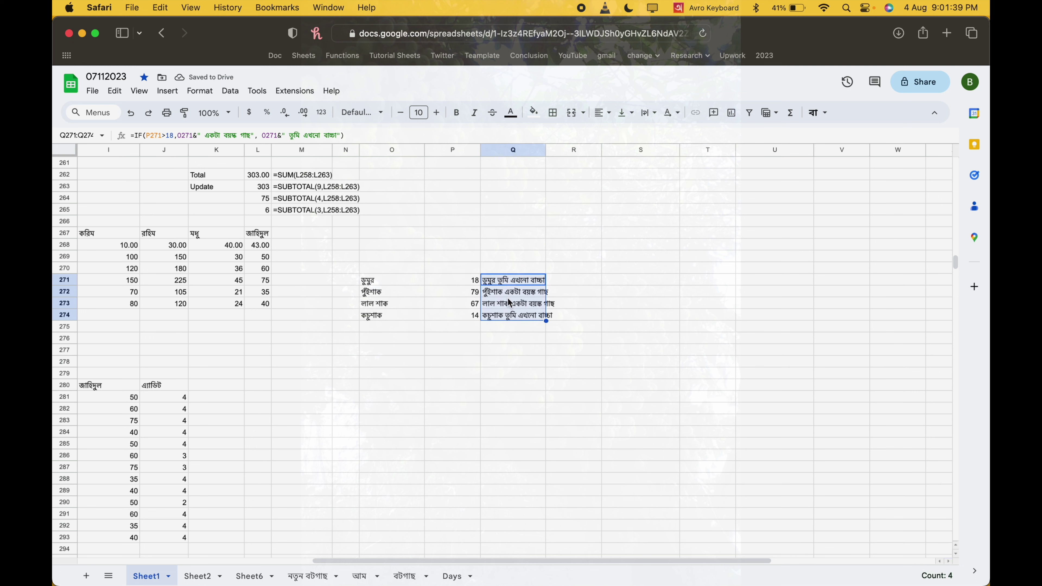
{"action": "left_click", "coordinate": [381, 284]}
{"action": "left_click", "coordinate": [456, 283]}
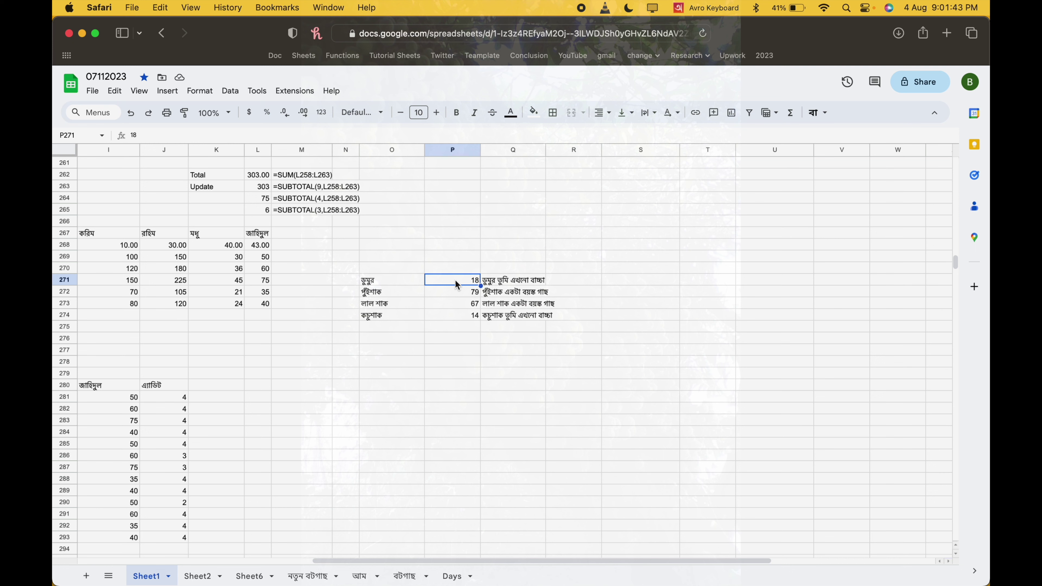
Step: Enter a FORMULATEXT formula in R271 that displays the formula text of Q271
{"action": "scroll", "coordinate": [455, 281], "scroll_direction": "down", "scroll_amount": 4}
{"action": "scroll", "coordinate": [455, 281], "scroll_direction": "left", "scroll_amount": 1}
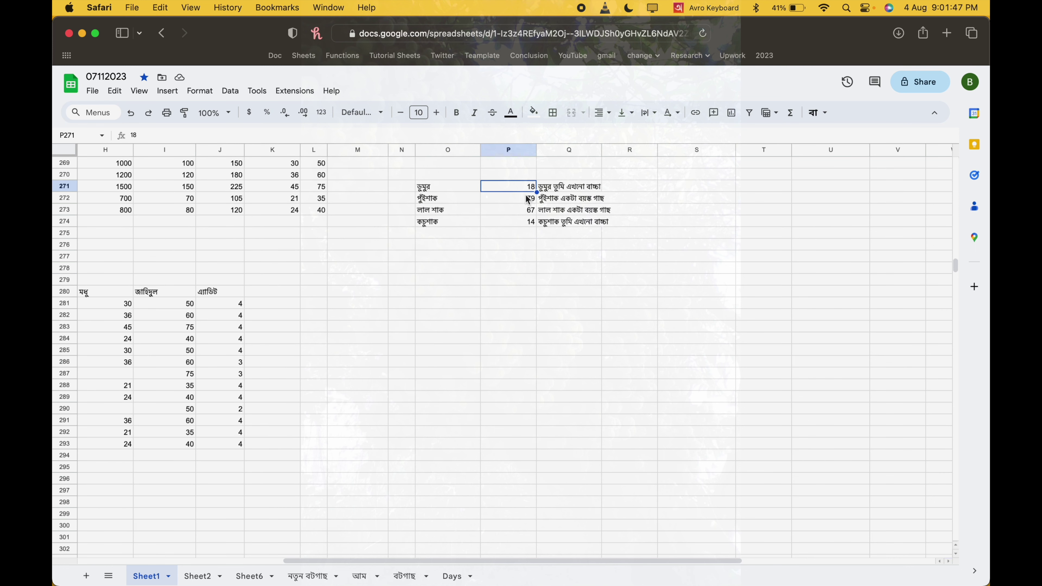
{"action": "left_click", "coordinate": [623, 186]}
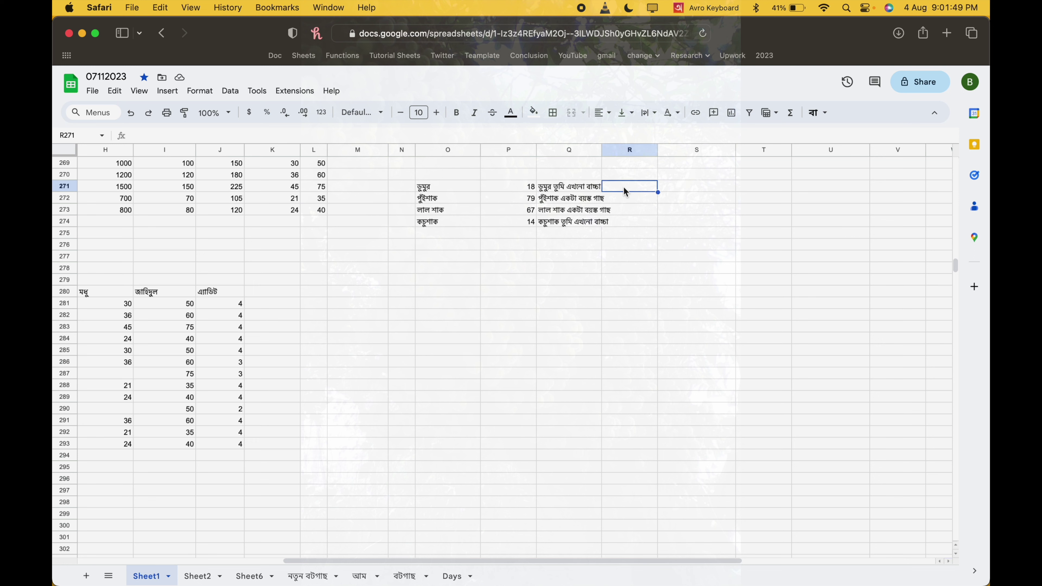
{"action": "key", "text": "ctrl+space"}
{"action": "type", "text": "=form"}
{"action": "key", "text": "Tab"}
{"action": "key", "text": "Left"}
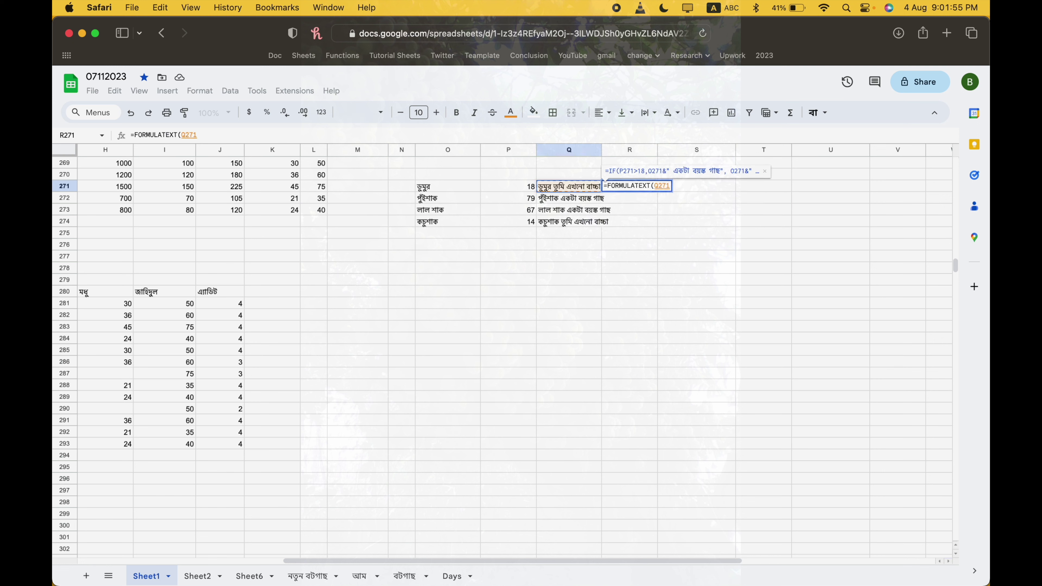
{"action": "key", "text": "Return"}
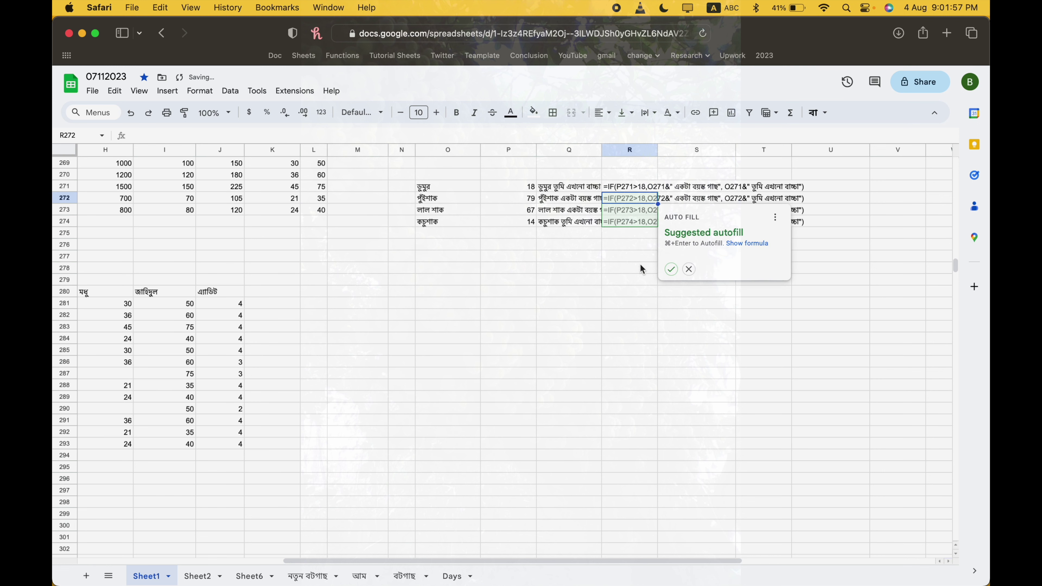
Step: Accept the suggested autofill of the FORMULATEXT formula for R272:R274 and check the formulas in R271 and R272
{"action": "key", "text": "super+Return"}
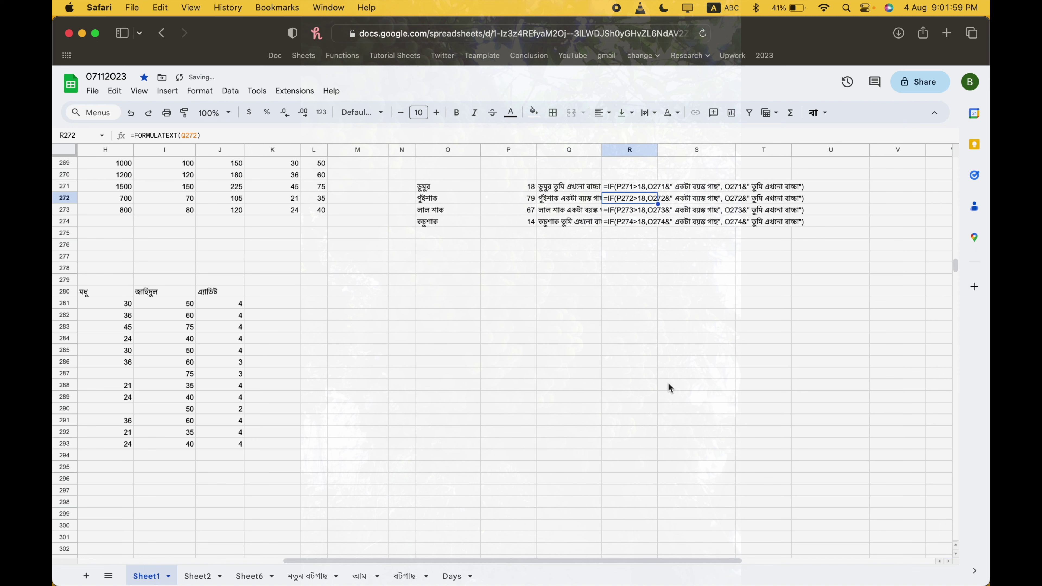
{"action": "left_click", "coordinate": [622, 189]}
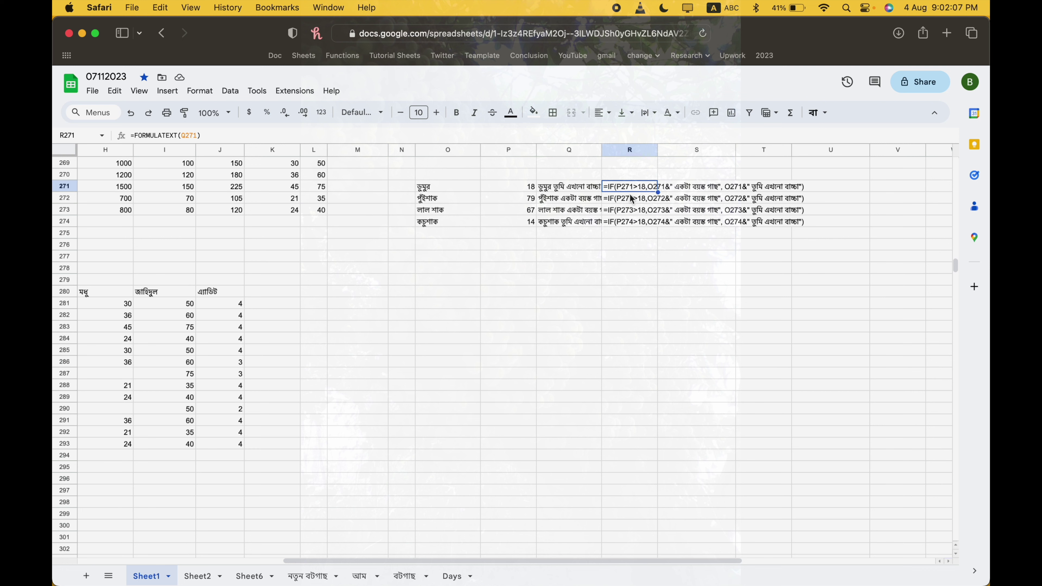
{"action": "left_click", "coordinate": [628, 203]}
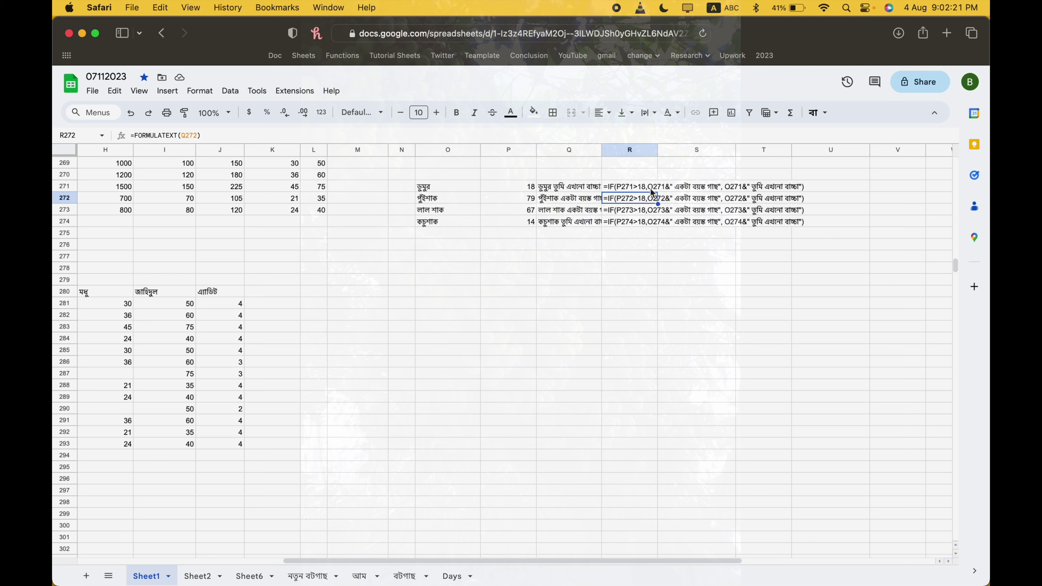
Step: Start an IF formula in Q277 to read the function's syntax help and example, and discard the entry
{"action": "left_click", "coordinate": [562, 258]}
{"action": "type", "text": "="}
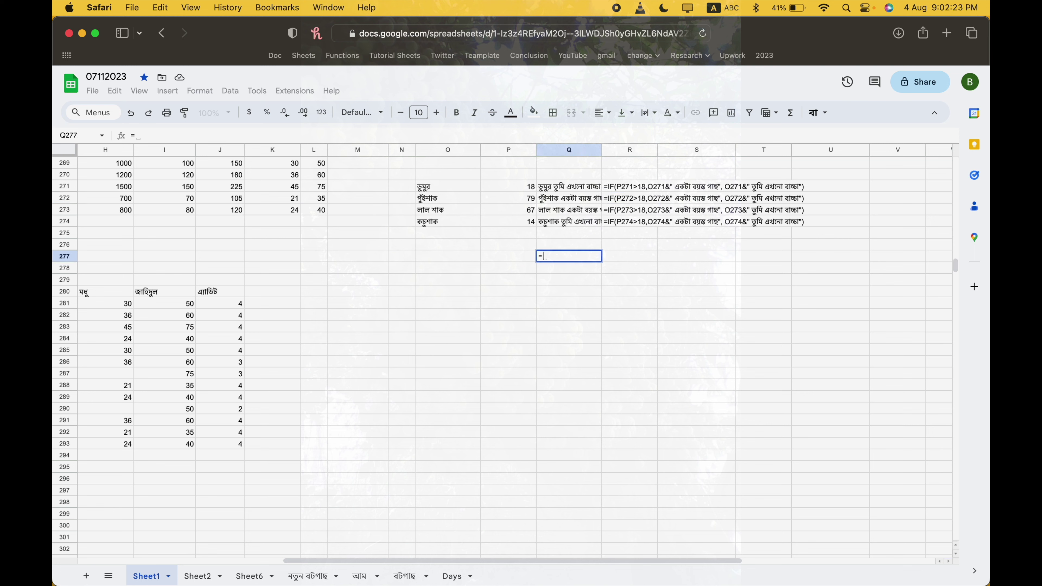
{"action": "type", "text": "IF("}
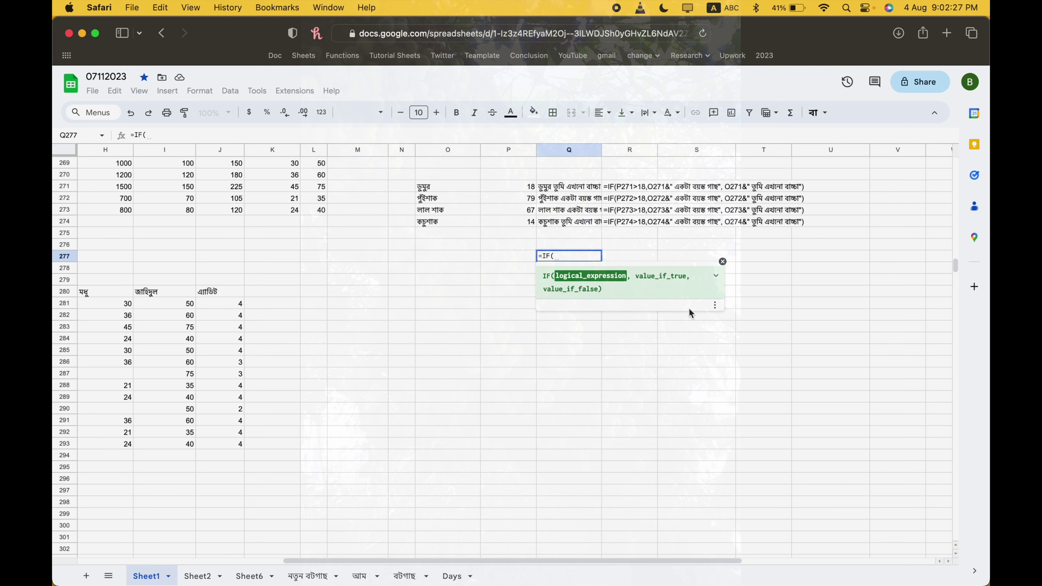
{"action": "left_click", "coordinate": [716, 275]}
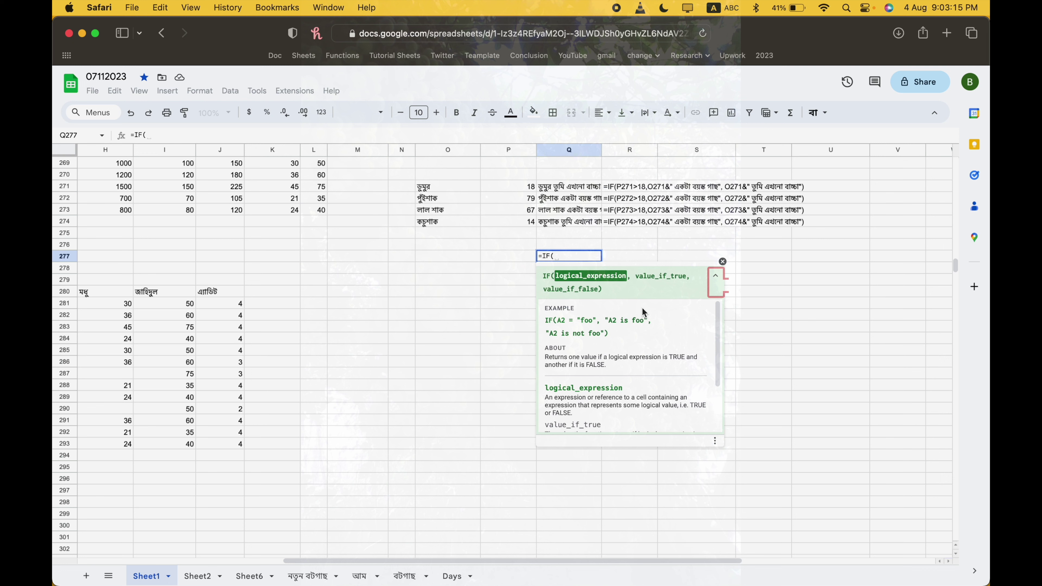
{"action": "key", "text": "BackSpace"}
{"action": "key", "text": "BackSpace"}
{"action": "key", "text": "BackSpace"}
{"action": "key", "text": "BackSpace"}
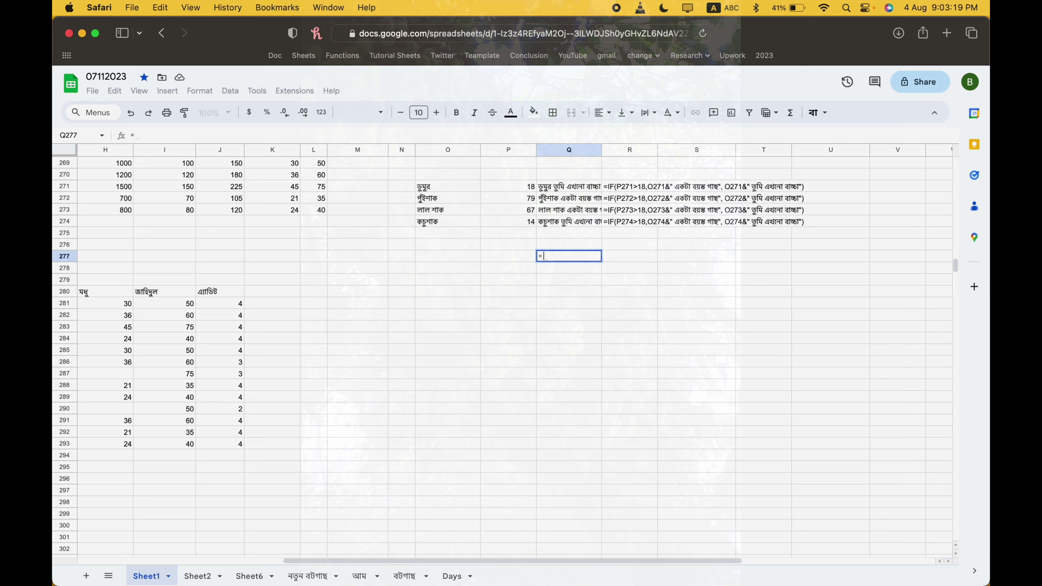
{"action": "left_click", "coordinate": [556, 269]}
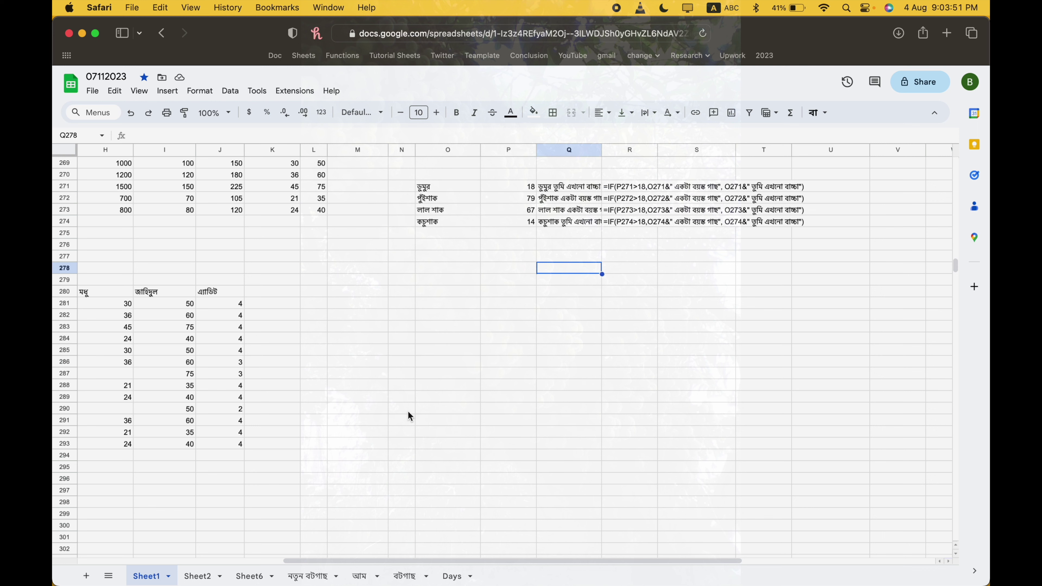
Step: Enter a sample grading row in O281:Q281 with the values 89, A+ and 5
{"action": "left_click", "coordinate": [497, 322]}
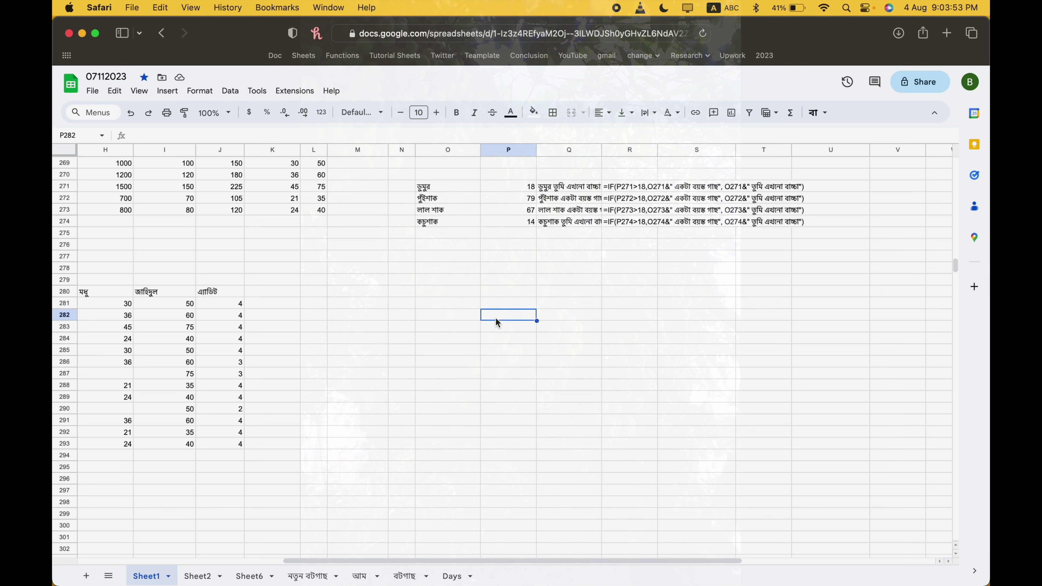
{"action": "left_click", "coordinate": [506, 309]}
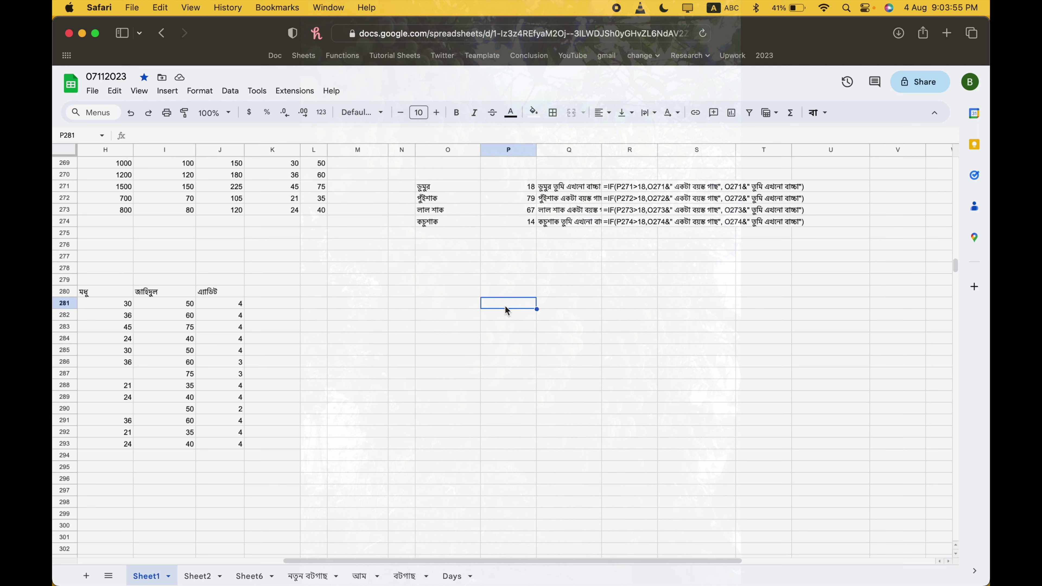
{"action": "left_click", "coordinate": [450, 308]}
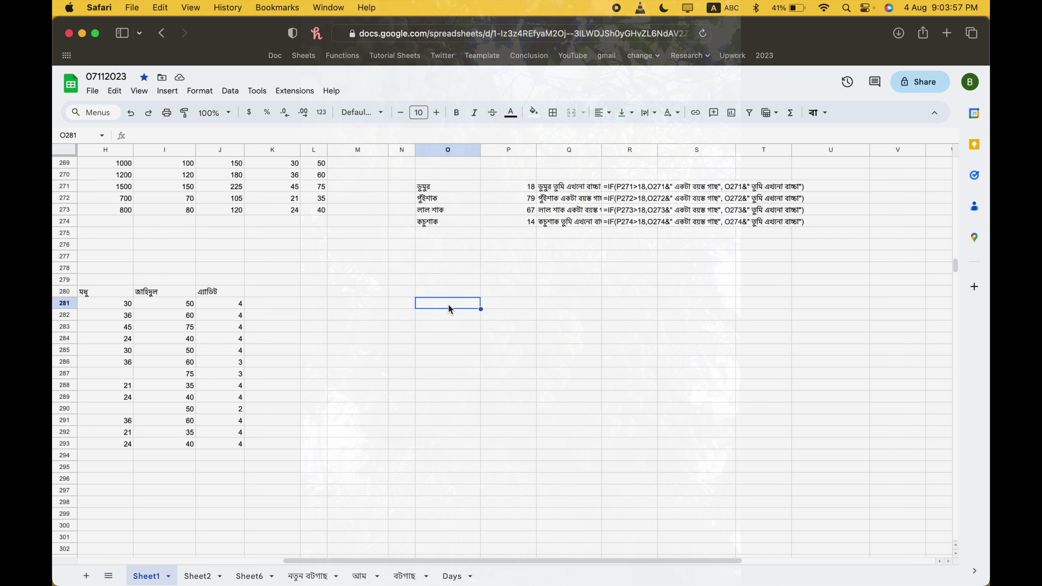
{"action": "type", "text": "89"}
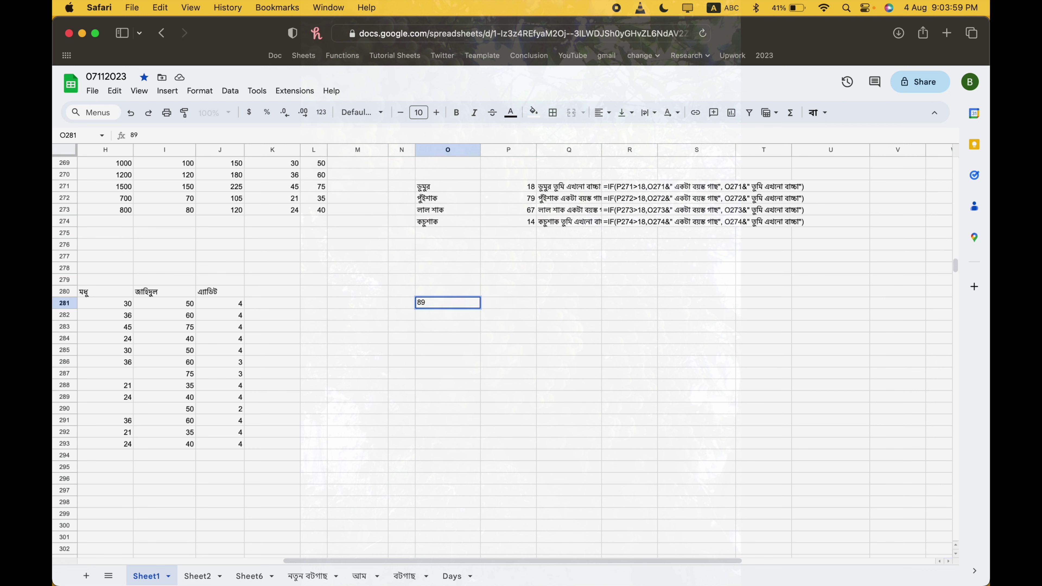
{"action": "key", "text": "Tab"}
{"action": "type", "text": "A+"}
{"action": "key", "text": "Tab"}
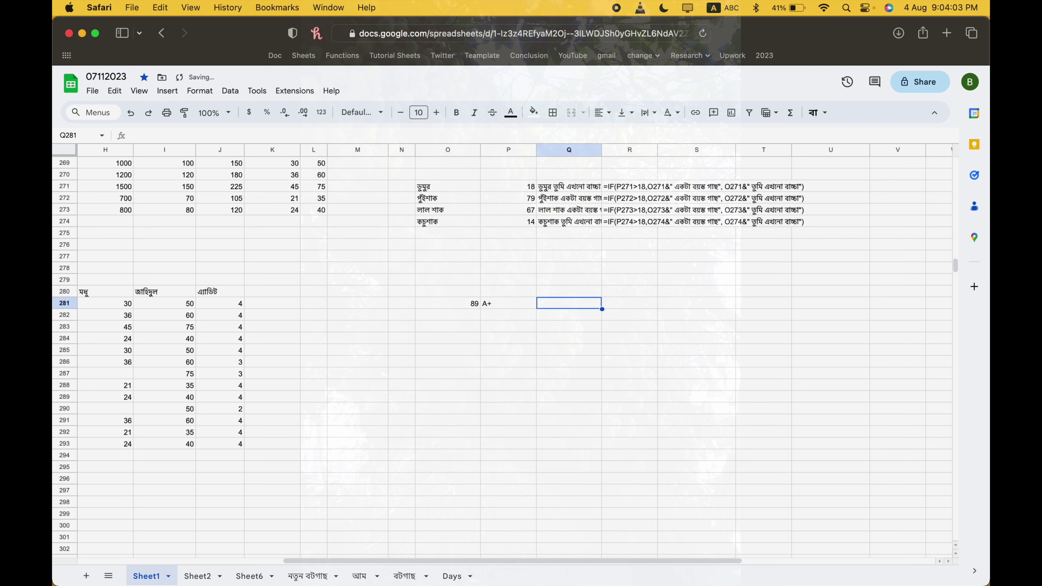
{"action": "type", "text": "5"}
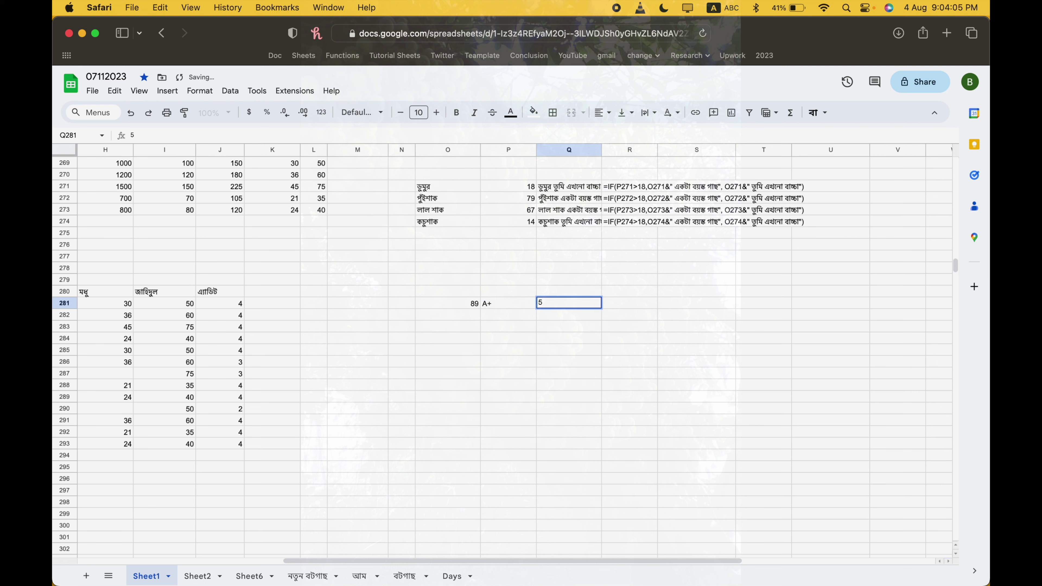
{"action": "key", "text": "Tab"}
{"action": "key", "text": "Down"}
{"action": "key", "text": "Down"}
{"action": "key", "text": "Down"}
{"action": "key", "text": "Down"}
{"action": "key", "text": "Down"}
{"action": "key", "text": "Down"}
{"action": "key", "text": "Down"}
{"action": "key", "text": "Down"}
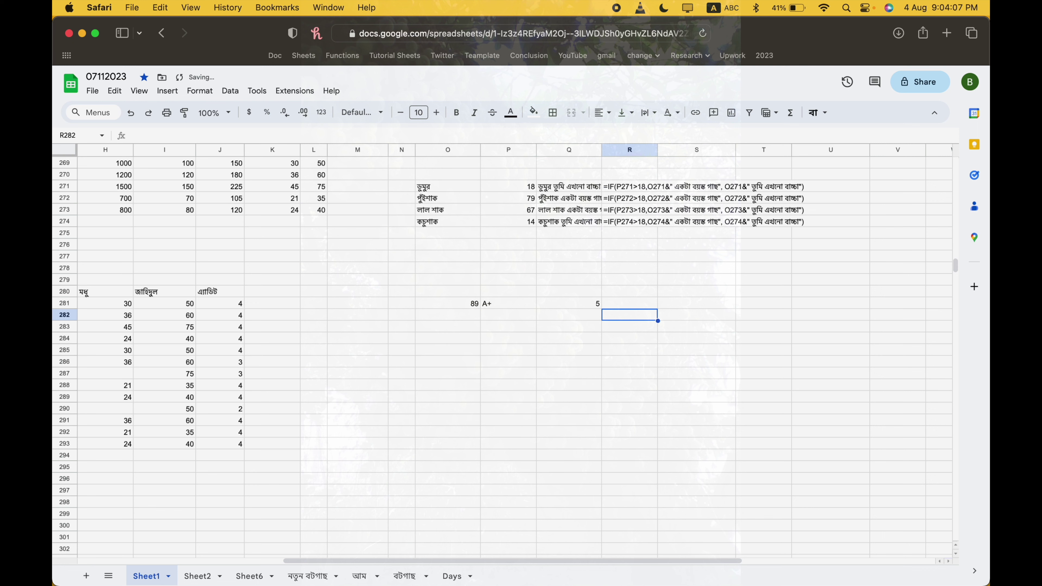
{"action": "key", "text": "Down"}
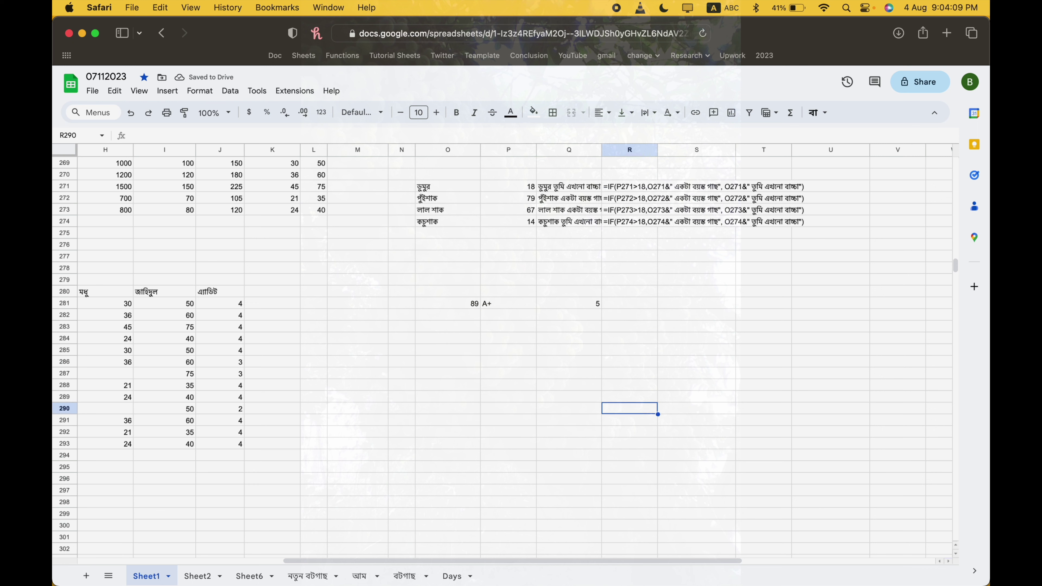
{"action": "key", "text": "Left"}
{"action": "key", "text": "Down"}
{"action": "key", "text": "Down"}
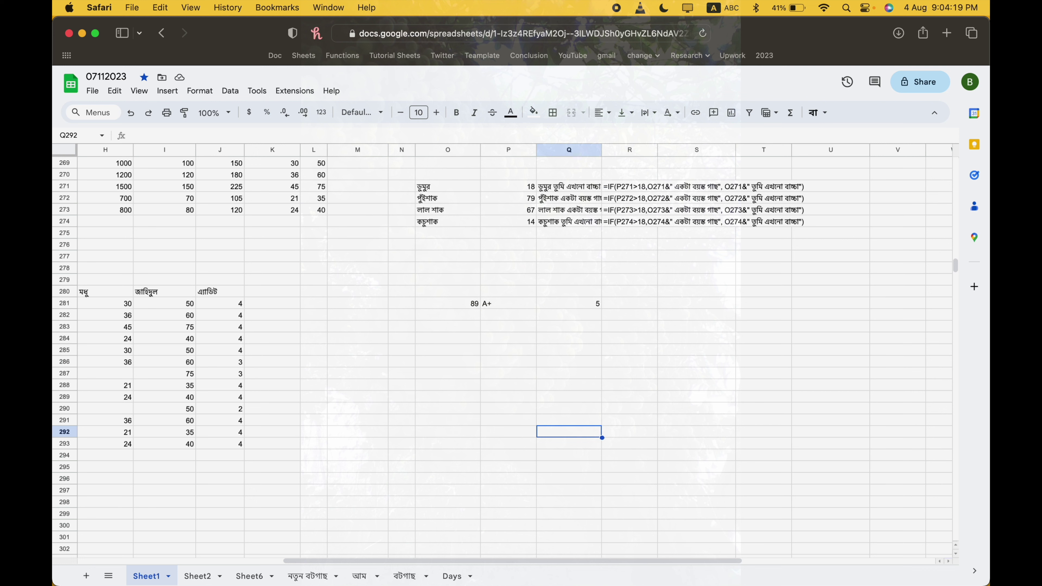
{"action": "left_click", "coordinate": [492, 310]}
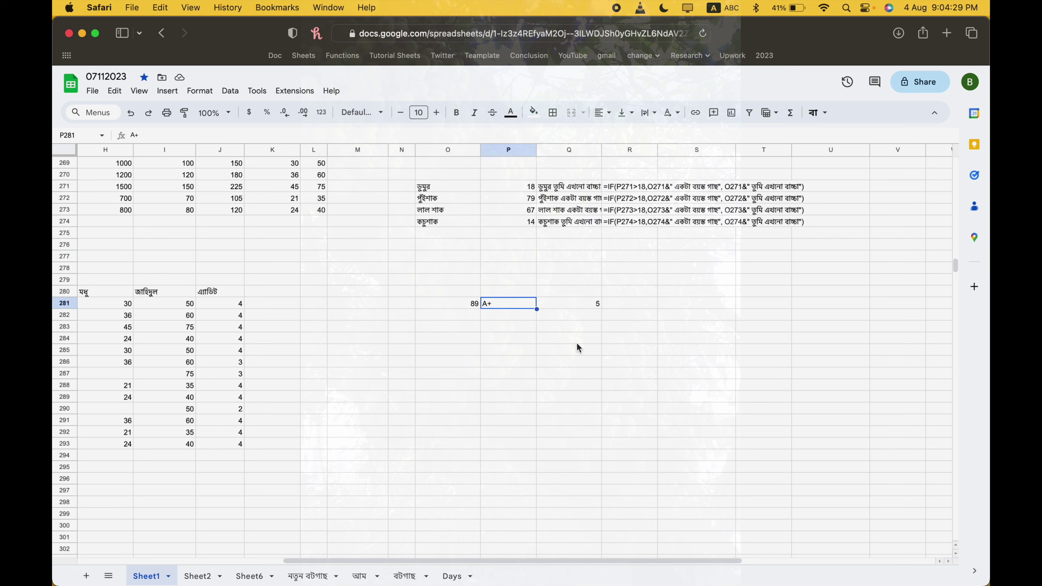
{"action": "left_click", "coordinate": [582, 423]}
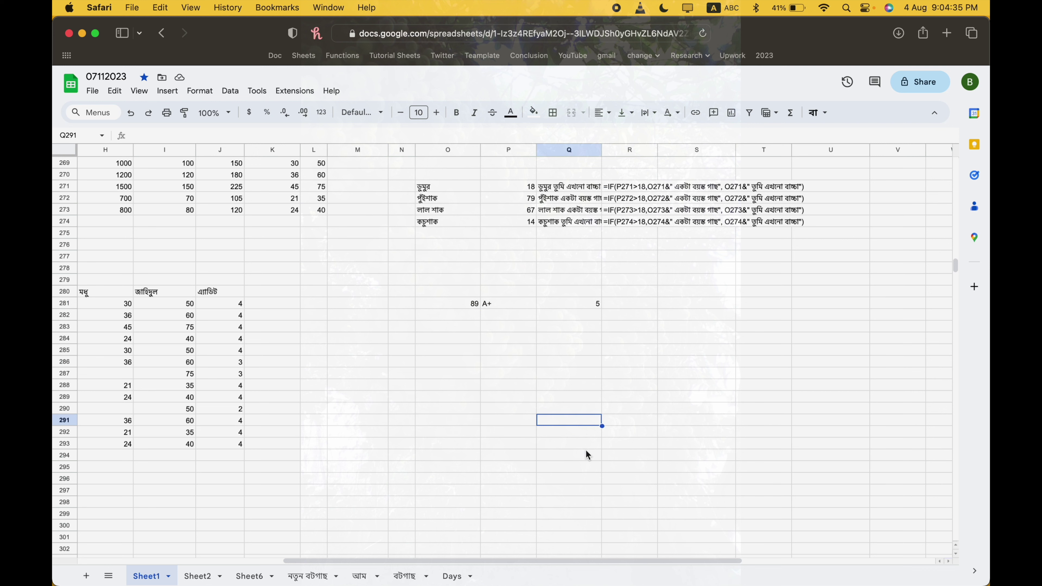